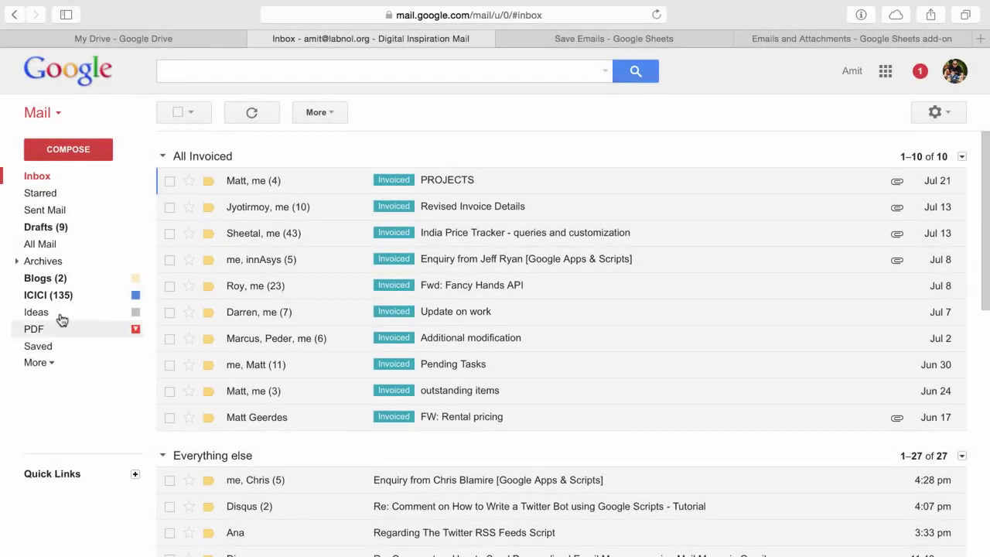
- Show the emails labelled PDF in Gmail and read through the iTunes Store receipt message
{"action": "left_click", "coordinate": [48, 330]}
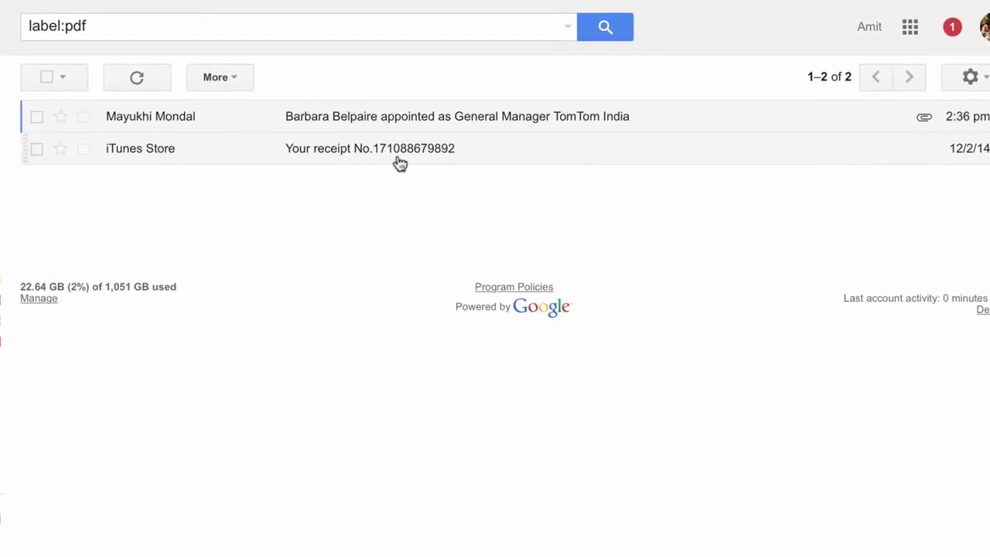
{"action": "left_click", "coordinate": [400, 161]}
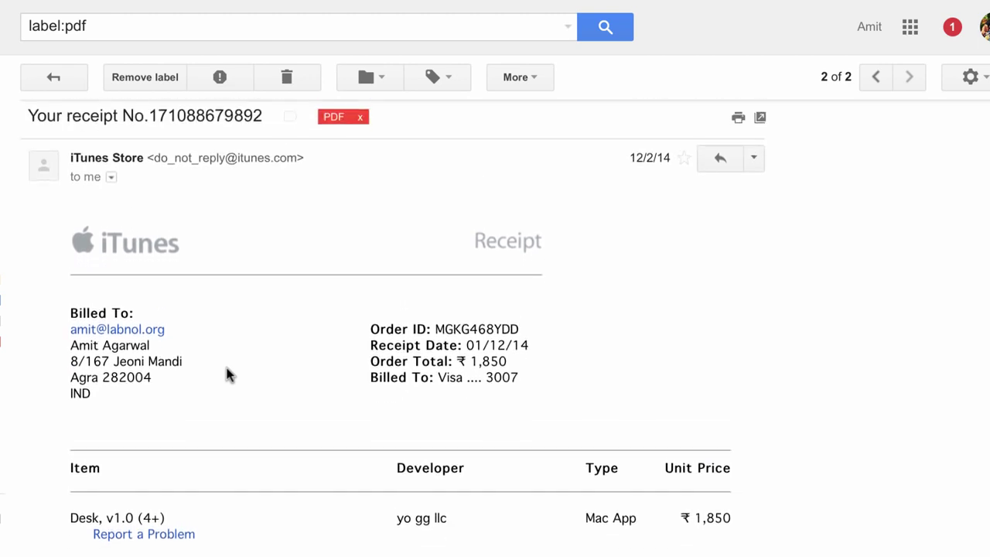
{"action": "scroll", "coordinate": [229, 374], "scroll_direction": "down", "scroll_amount": 3}
{"action": "scroll", "coordinate": [228, 374], "scroll_direction": "down", "scroll_amount": 10}
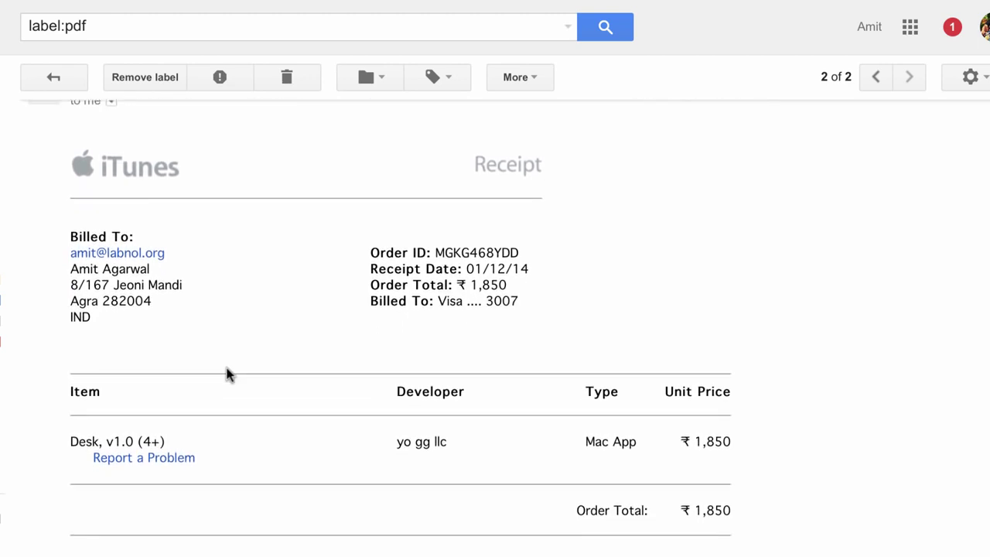
{"action": "scroll", "coordinate": [228, 374], "scroll_direction": "up", "scroll_amount": 13}
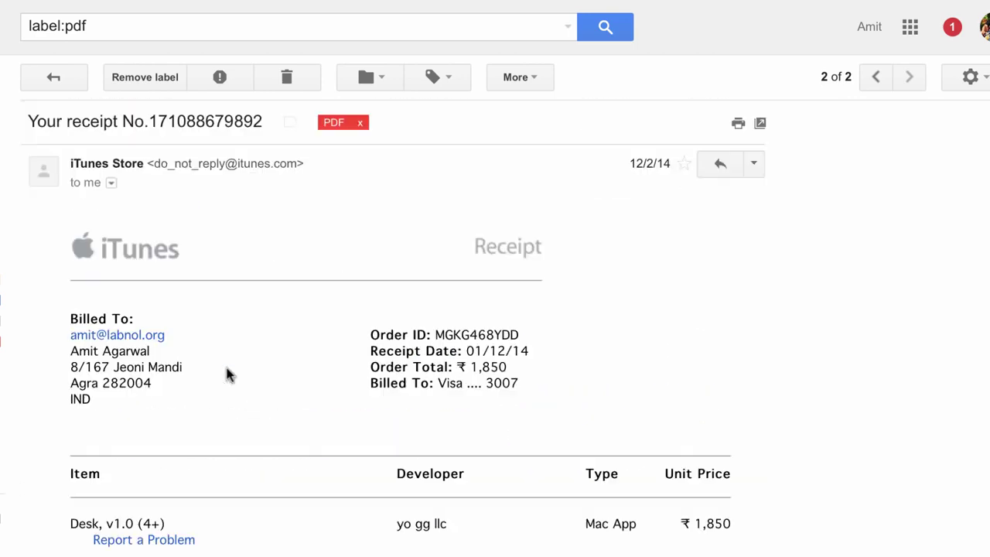
- Open the TomTom India General Manager appointment email, examine its body and attachments, and return to the PDF label's message list
{"action": "left_click", "coordinate": [874, 76]}
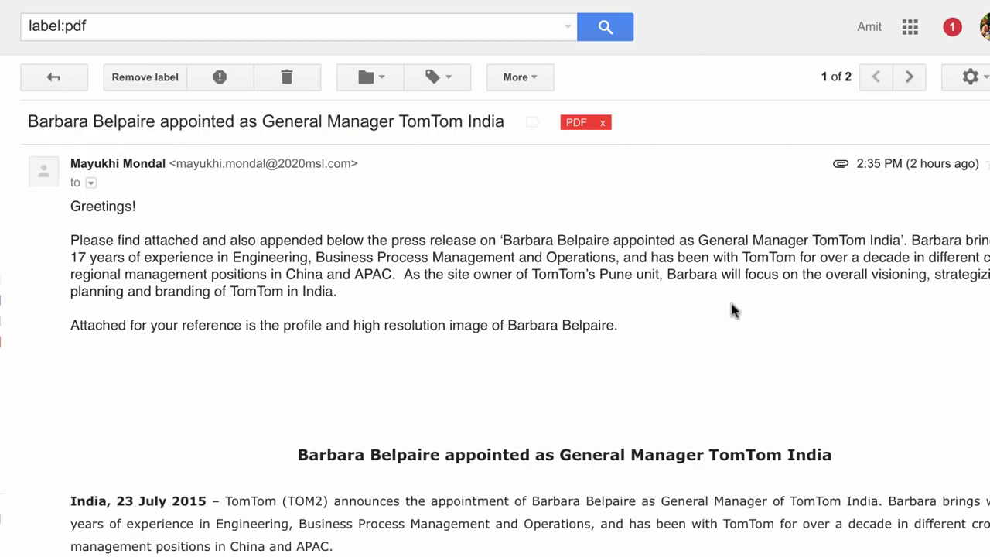
{"action": "scroll", "coordinate": [733, 394], "scroll_direction": "down", "scroll_amount": 5}
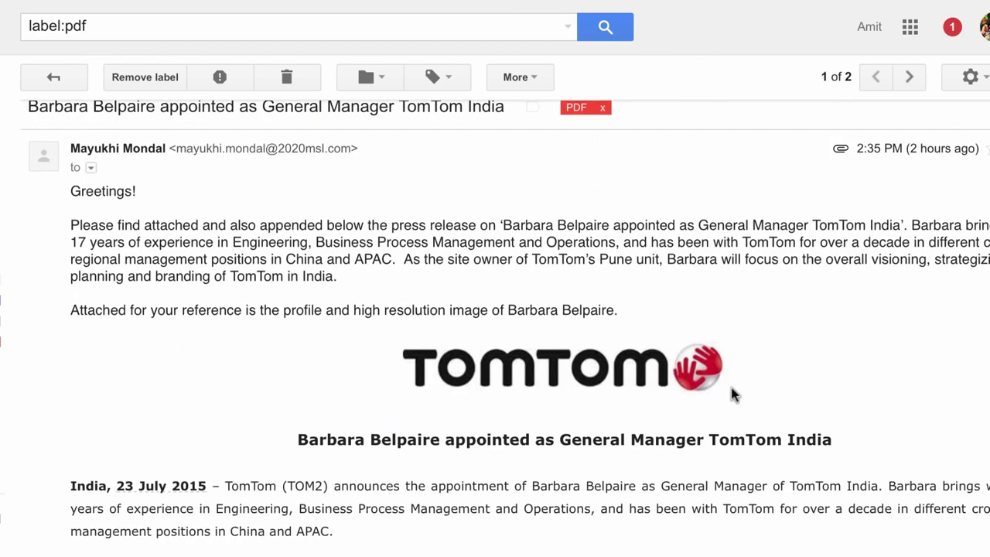
{"action": "scroll", "coordinate": [733, 394], "scroll_direction": "down", "scroll_amount": 20}
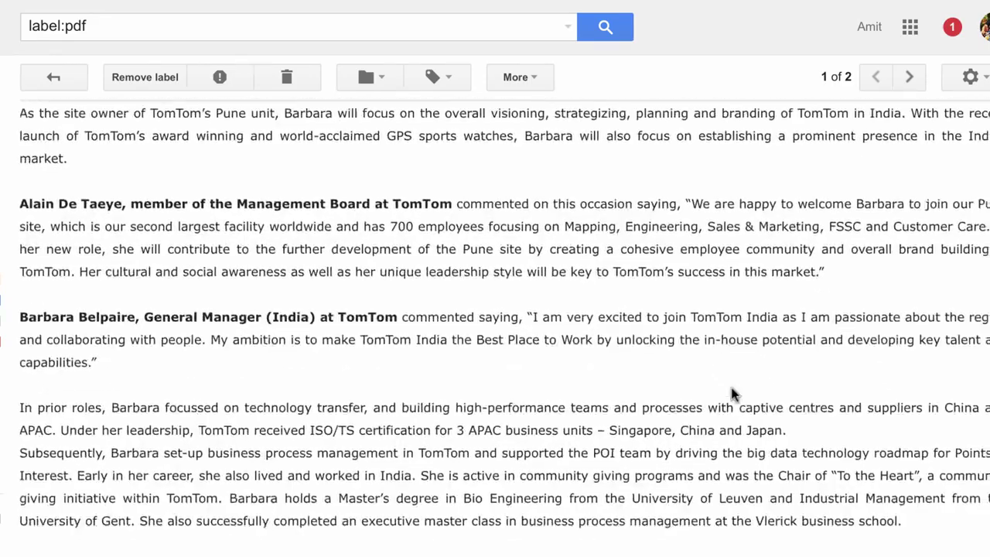
{"action": "scroll", "coordinate": [733, 394], "scroll_direction": "down", "scroll_amount": 8}
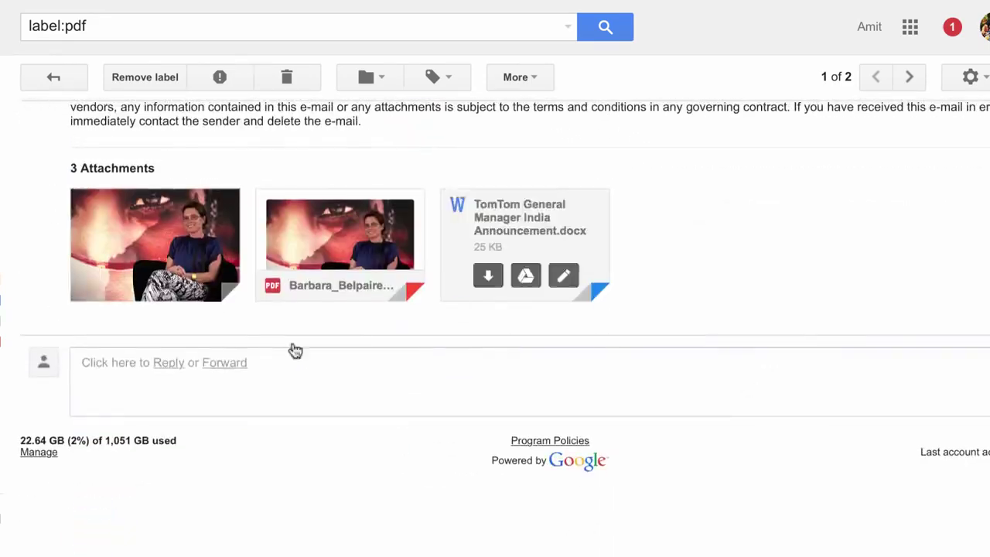
{"action": "mouse_move", "coordinate": [186, 244]}
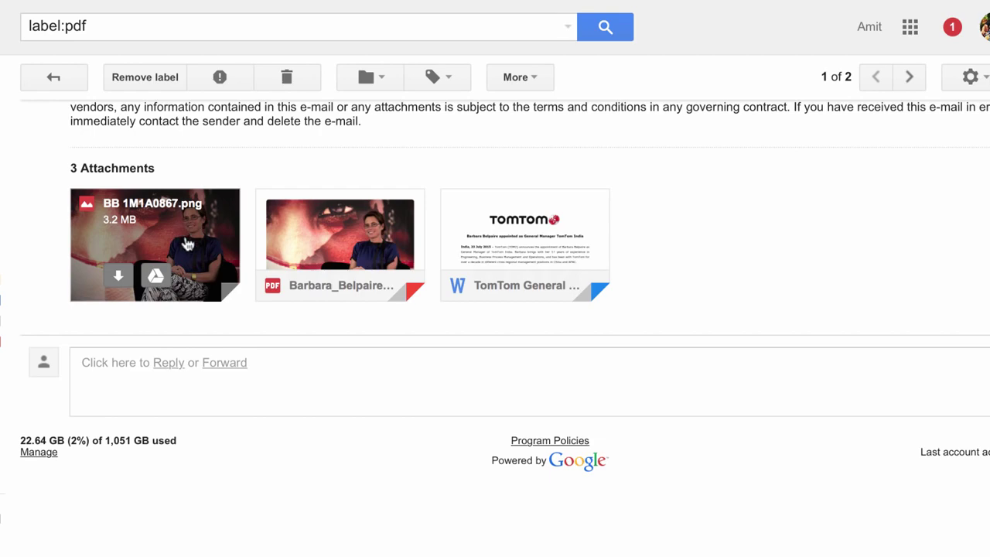
{"action": "mouse_move", "coordinate": [603, 244]}
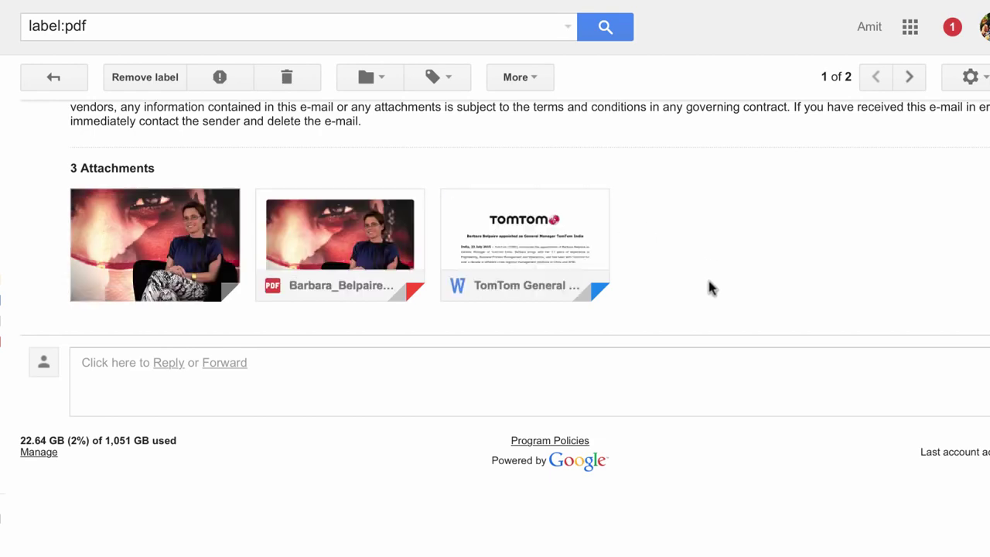
{"action": "scroll", "coordinate": [710, 287], "scroll_direction": "up", "scroll_amount": 10}
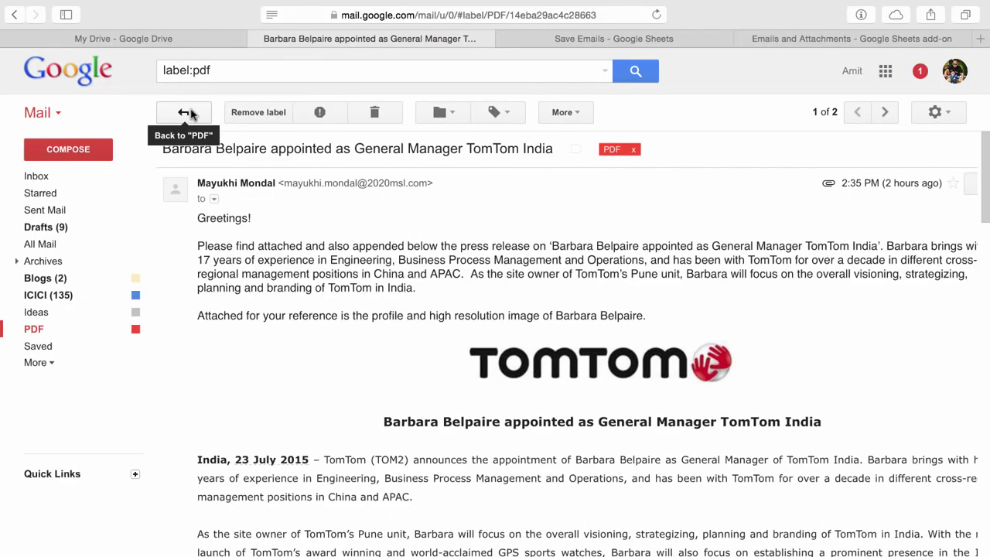
{"action": "left_click", "coordinate": [55, 77]}
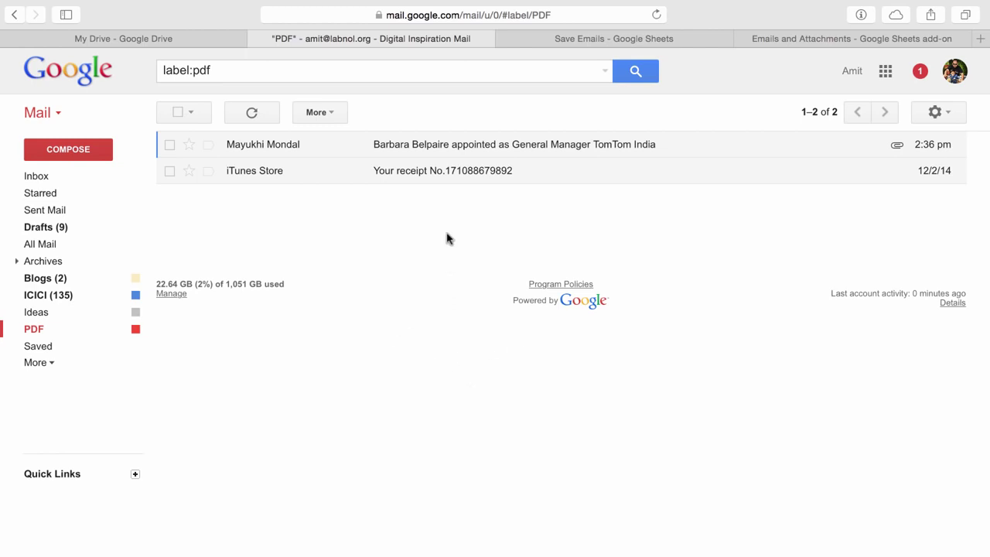
- Switch to Google Drive, open the My Gmail Files folder, and preview the saved iTunes receipt PDF, closing it after viewing
{"action": "left_click", "coordinate": [177, 38]}
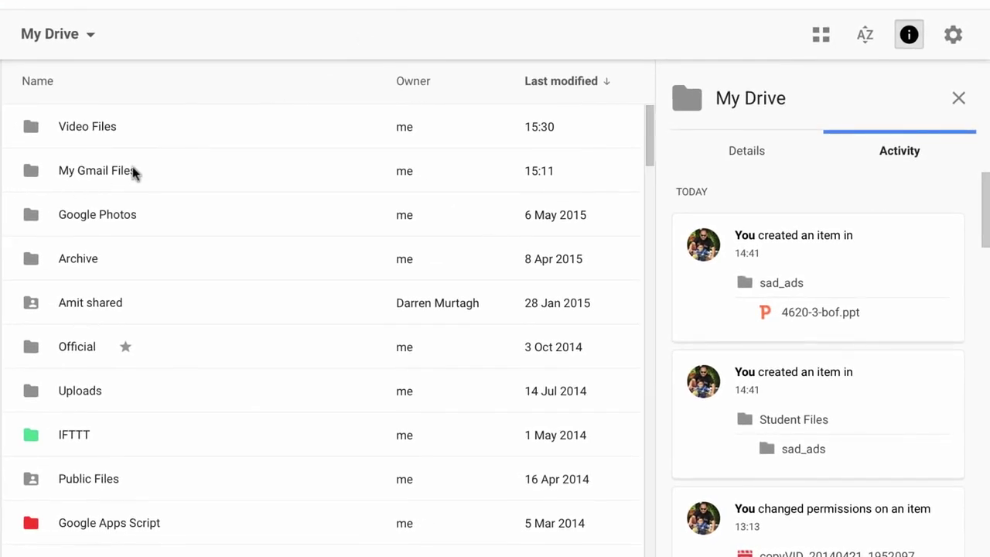
{"action": "double_click", "coordinate": [133, 169]}
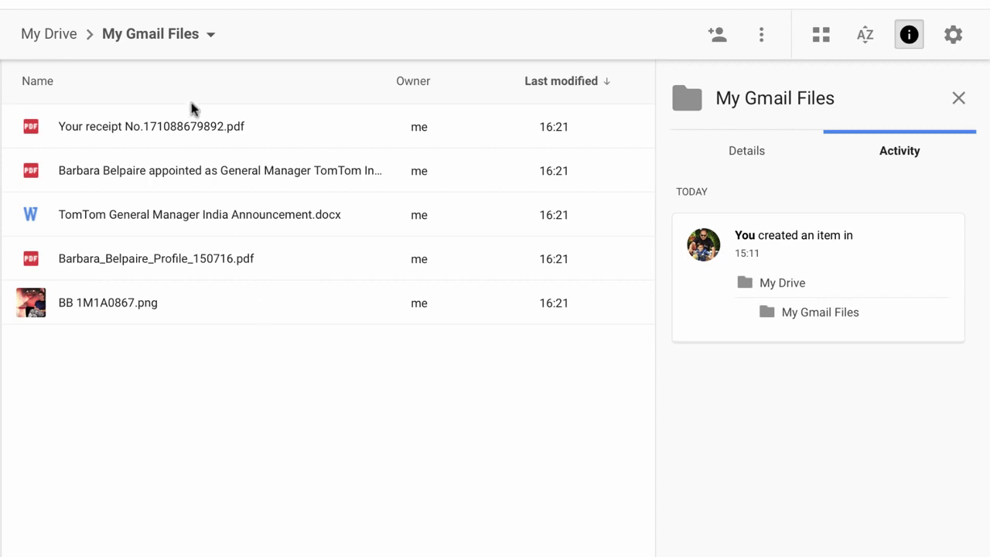
{"action": "double_click", "coordinate": [280, 145]}
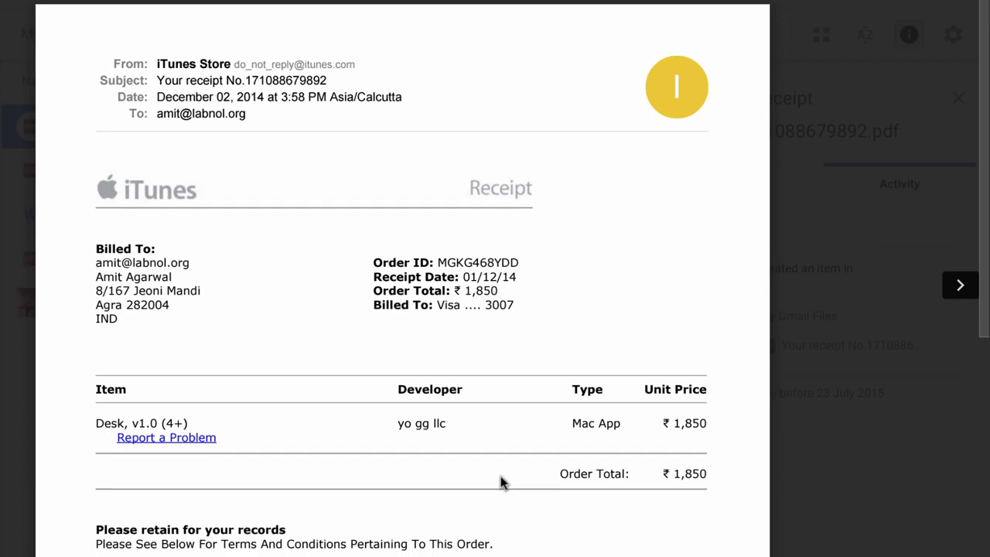
{"action": "scroll", "coordinate": [500, 476], "scroll_direction": "down", "scroll_amount": 2}
{"action": "left_click", "coordinate": [841, 360]}
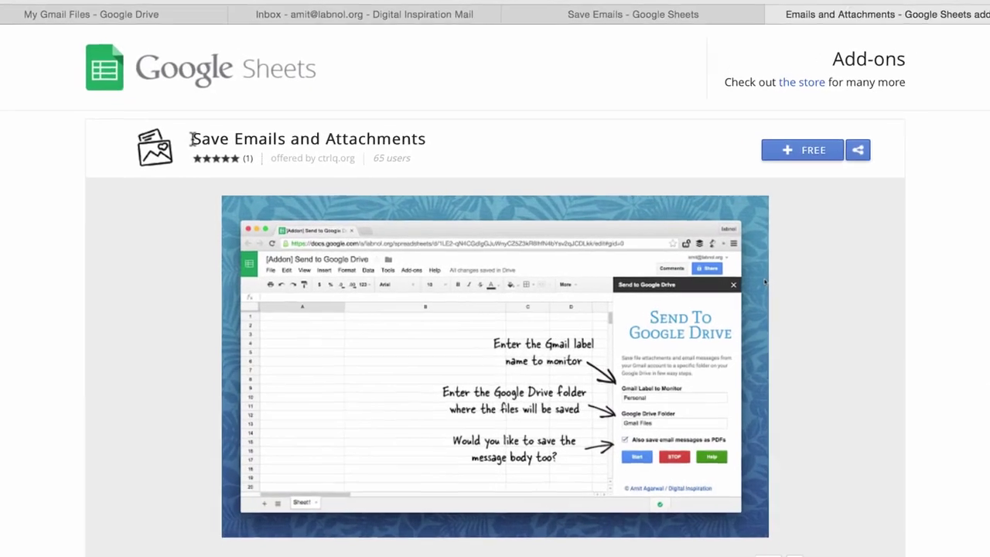
- Switch to the Save Emails spreadsheet in Google Sheets and start a new rule with the Save Emails and Attachments add-on
{"action": "left_click_drag", "start_coordinate": [213, 151], "coordinate": [457, 153]}
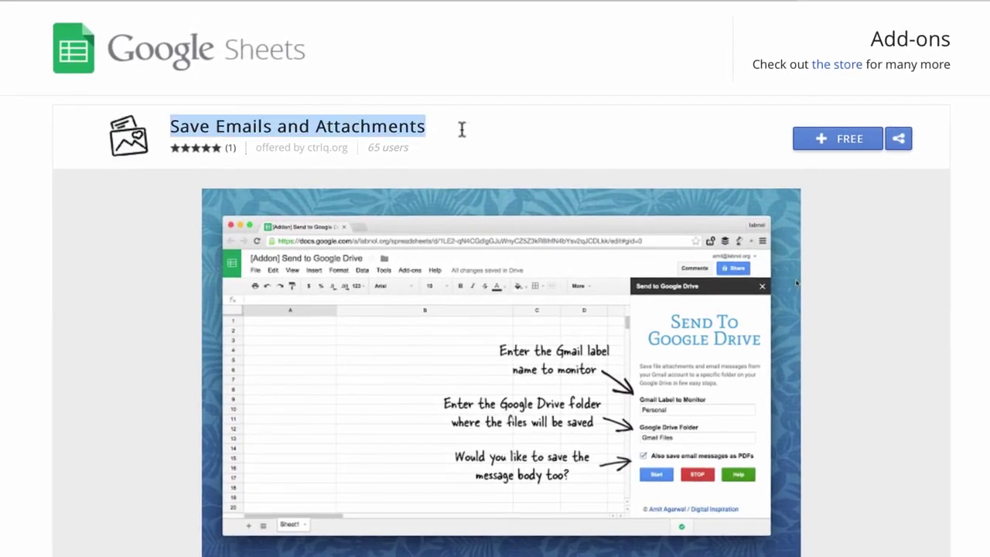
{"action": "left_click", "coordinate": [462, 129]}
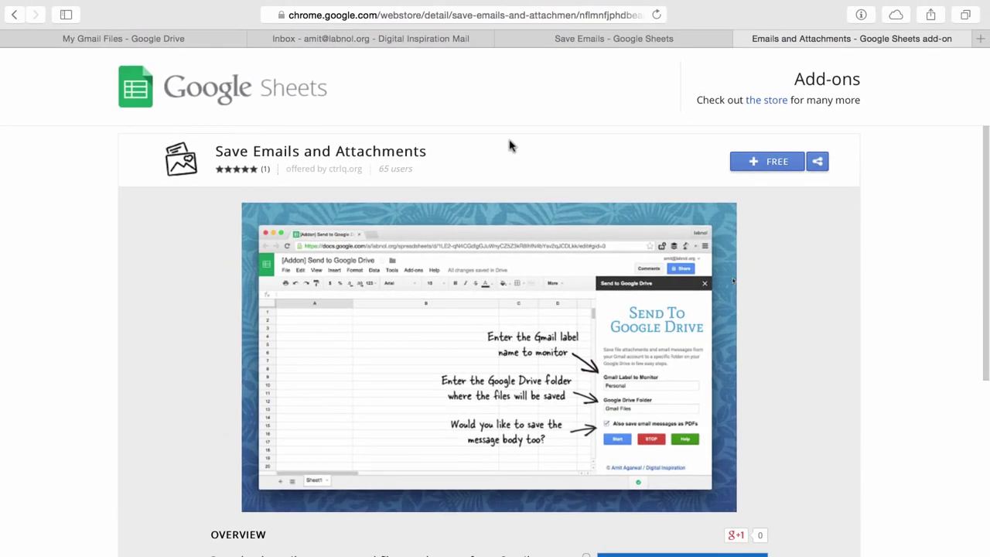
{"action": "left_click", "coordinate": [648, 38]}
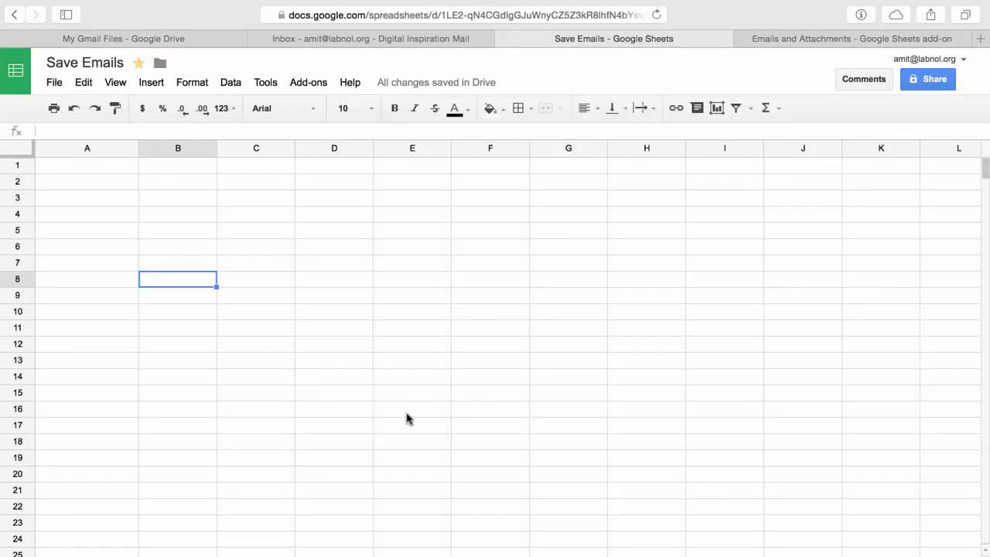
{"action": "left_click", "coordinate": [315, 87]}
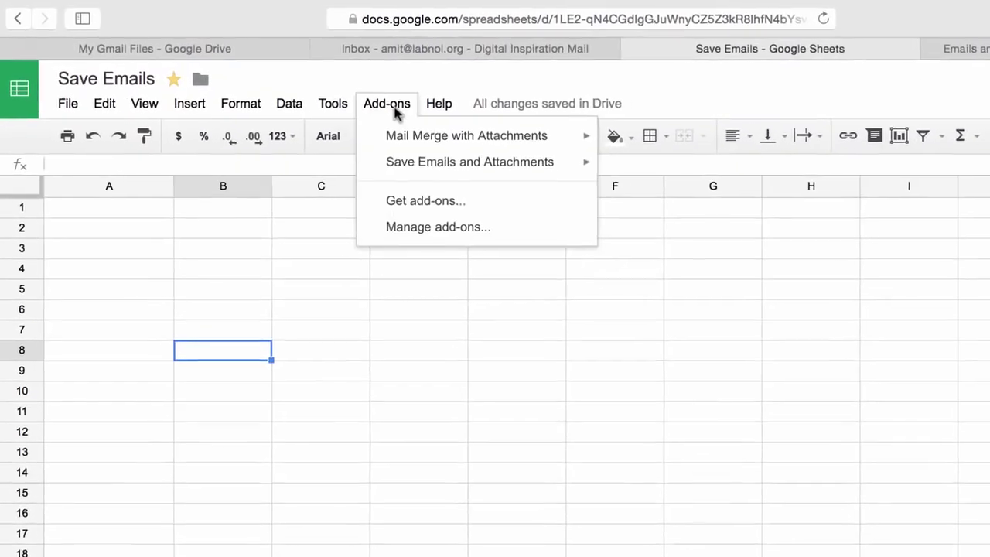
{"action": "mouse_move", "coordinate": [563, 170]}
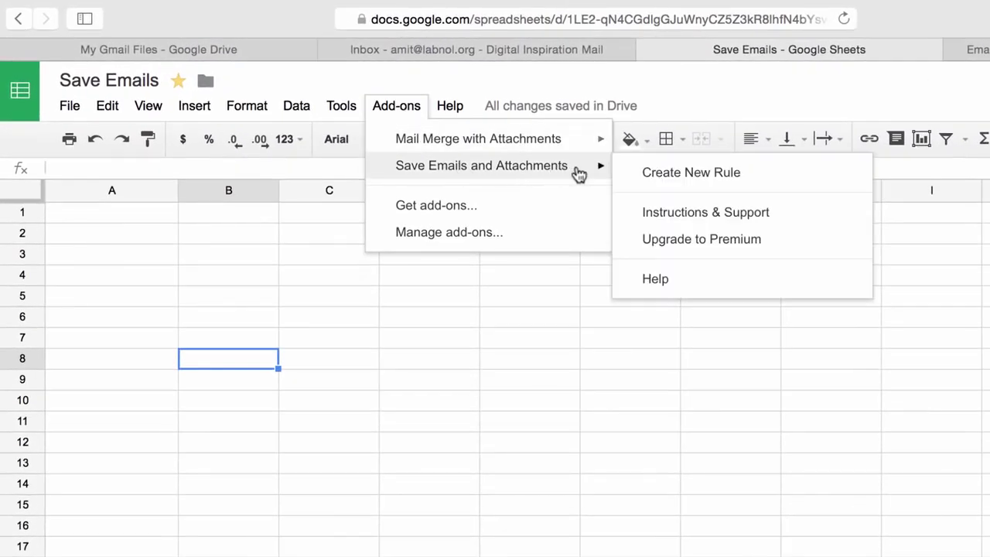
{"action": "left_click", "coordinate": [827, 173]}
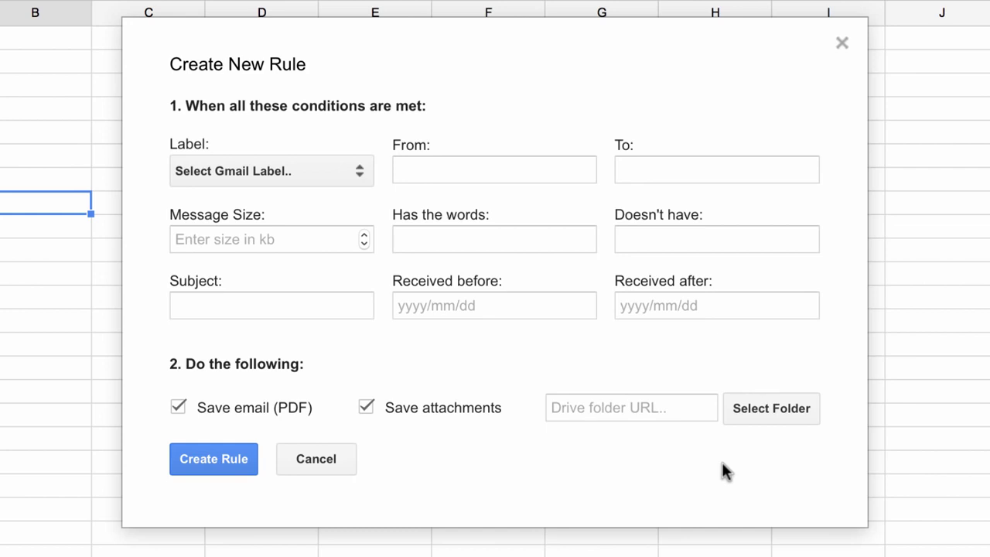
- Set the new rule's Gmail label condition to Important
{"action": "left_click", "coordinate": [341, 184]}
{"action": "scroll", "coordinate": [352, 353], "scroll_direction": "down", "scroll_amount": 3}
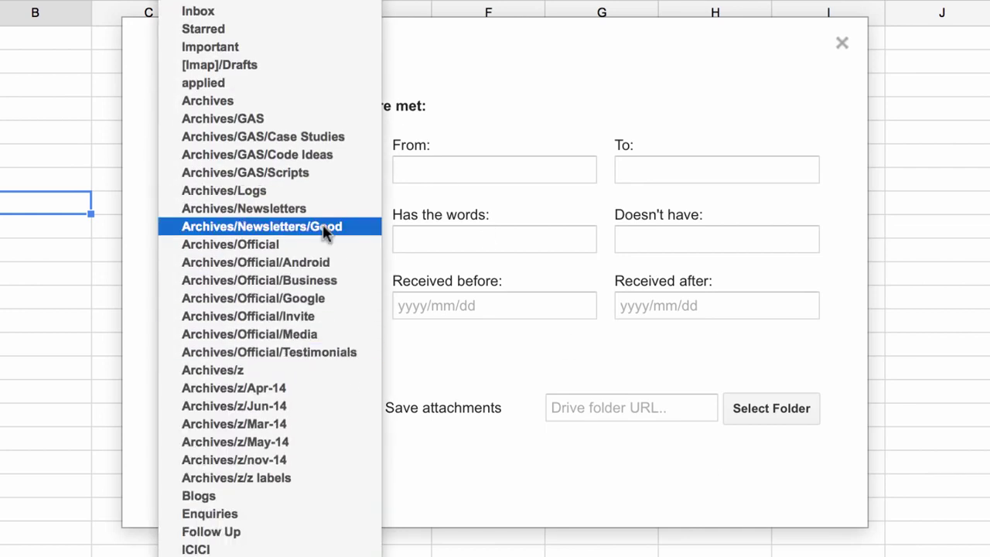
{"action": "scroll", "coordinate": [297, 43], "scroll_direction": "up", "scroll_amount": 2}
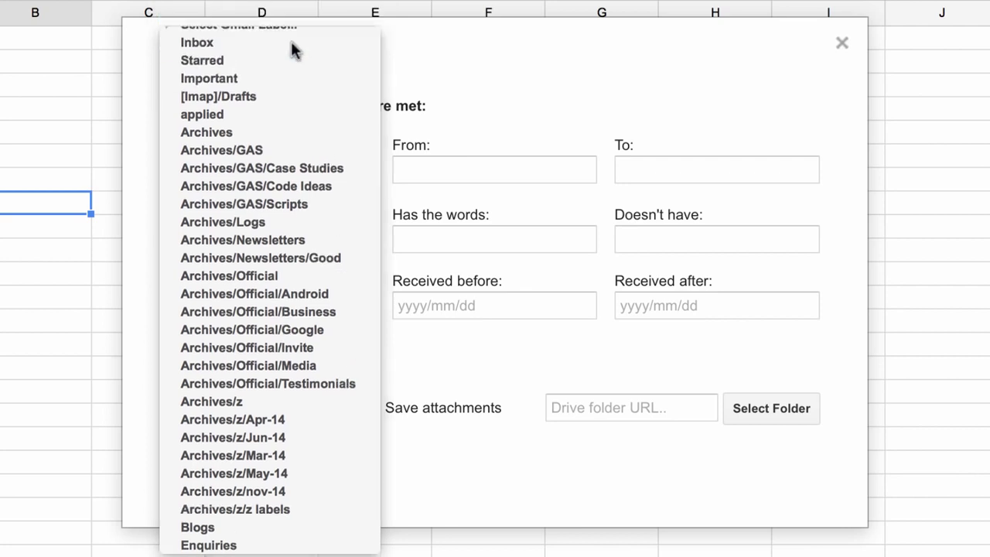
{"action": "left_click", "coordinate": [297, 78]}
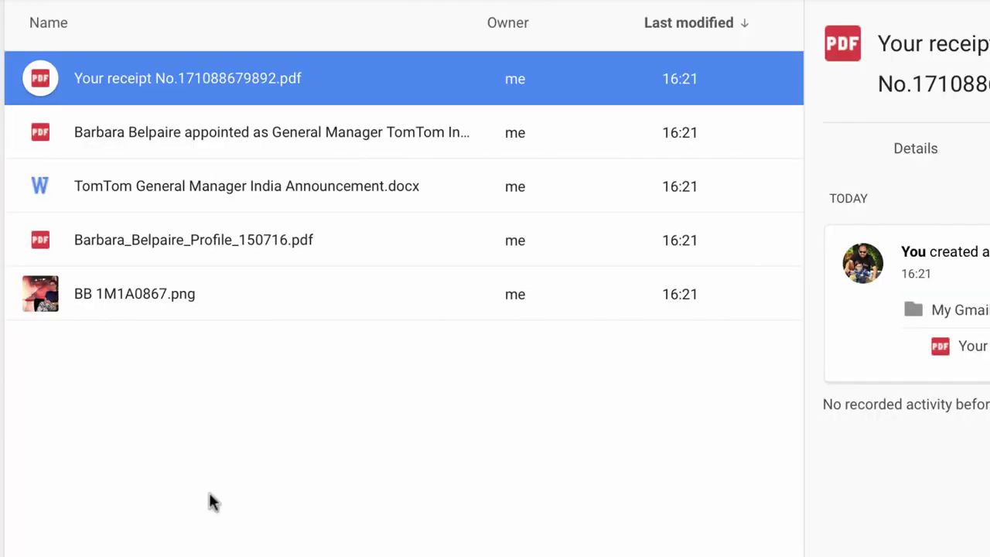
- Create a subfolder named "Important Emails" in the My Gmail Files folder in Drive
{"action": "right_click", "coordinate": [210, 499]}
{"action": "left_click", "coordinate": [294, 530]}
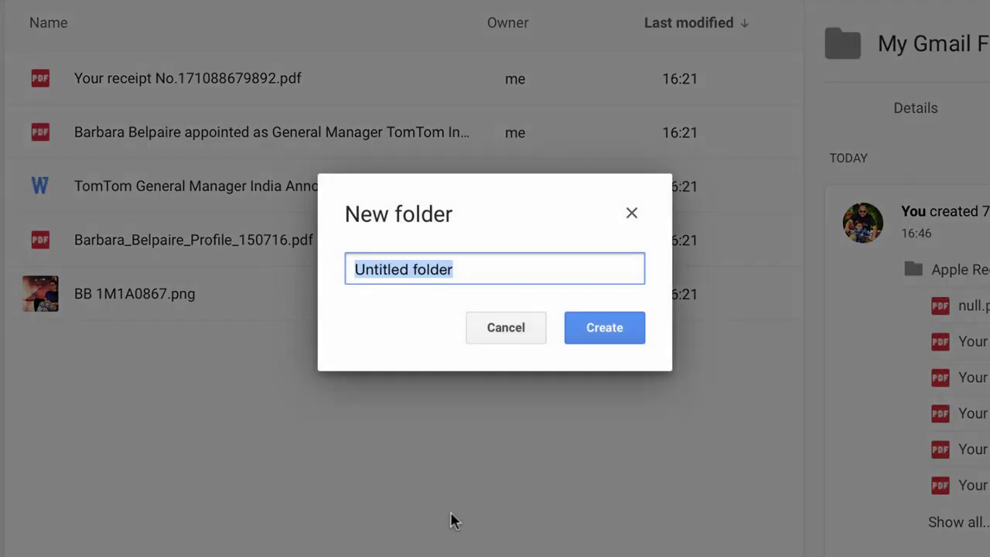
{"action": "type", "text": "Important Emails"}
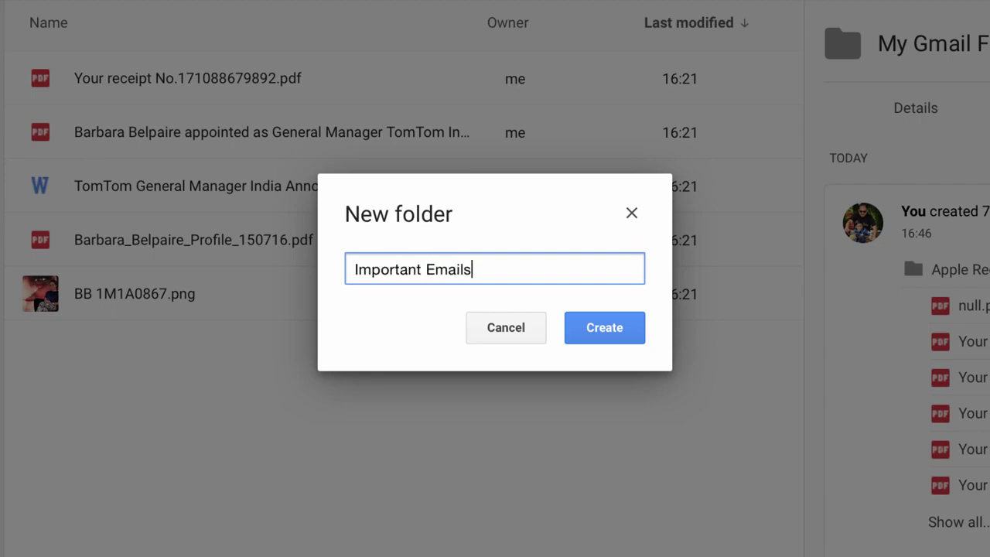
{"action": "key", "text": "Return"}
- Create another subfolder named "Apple Receipts" in the My Gmail Files folder
{"action": "right_click", "coordinate": [250, 415]}
{"action": "left_click", "coordinate": [294, 449]}
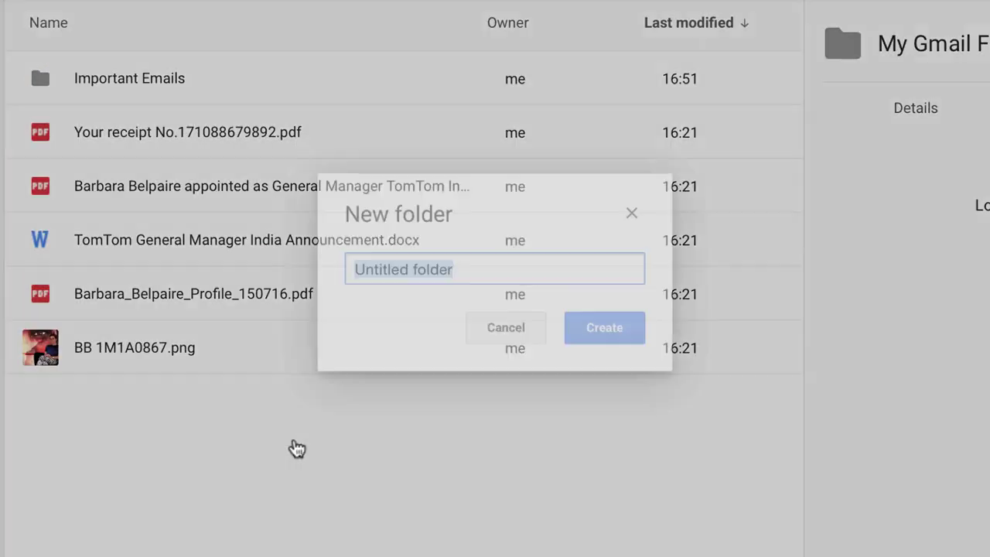
{"action": "type", "text": "Apple Receipts"}
{"action": "key", "text": "Return"}
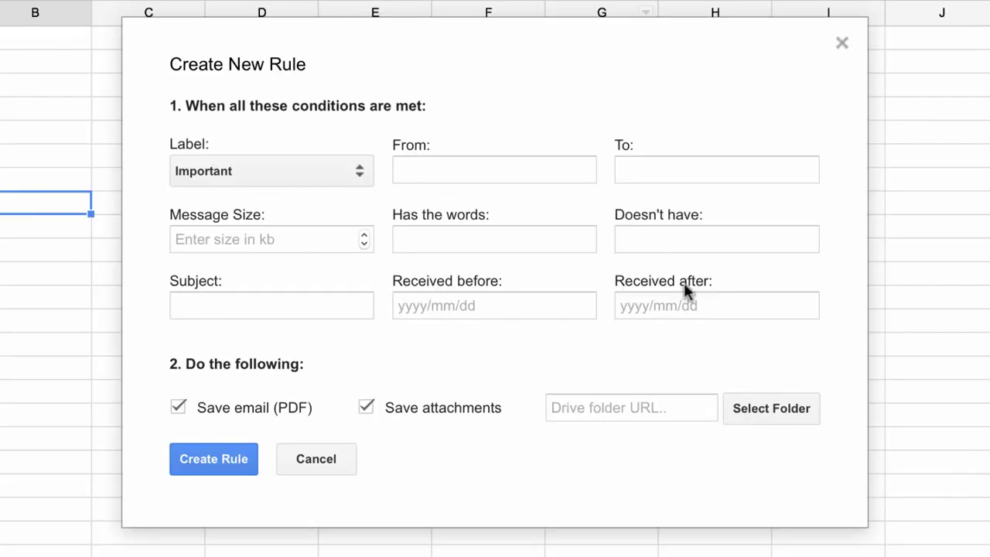
- Choose the Important Emails Drive folder as the rule's save destination and check its filled-in folder URL
{"action": "left_click", "coordinate": [792, 411]}
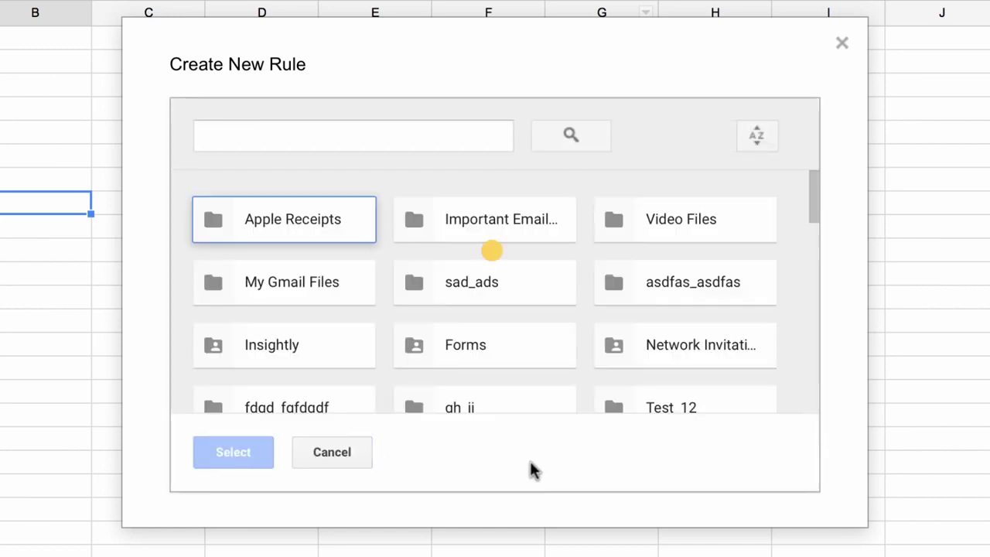
{"action": "left_click", "coordinate": [525, 221]}
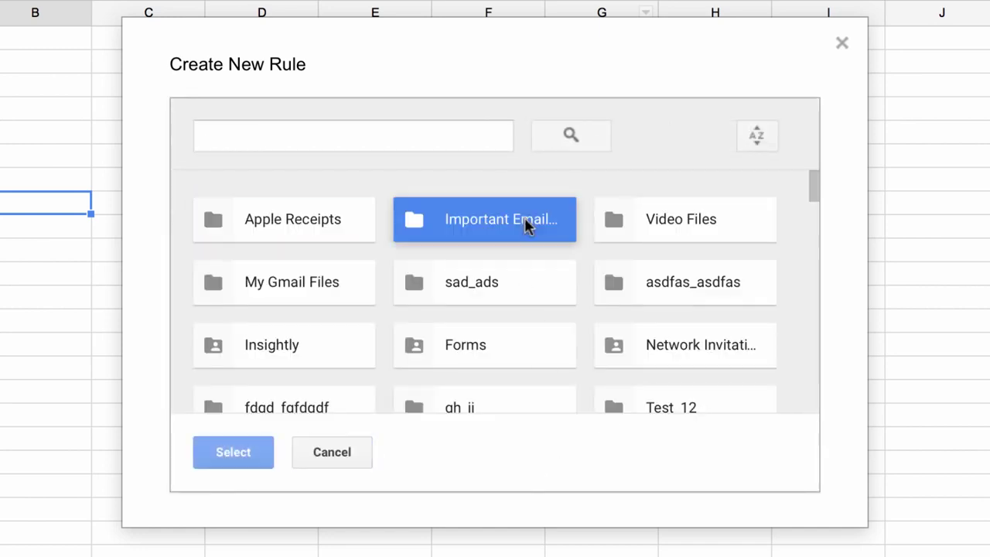
{"action": "left_click", "coordinate": [233, 458]}
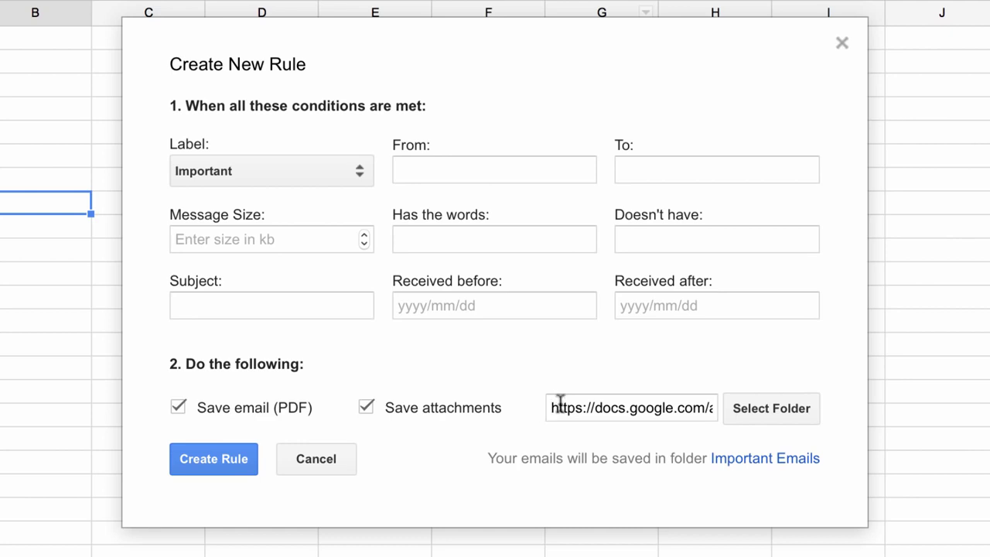
{"action": "left_click_drag", "start_coordinate": [553, 406], "coordinate": [624, 406]}
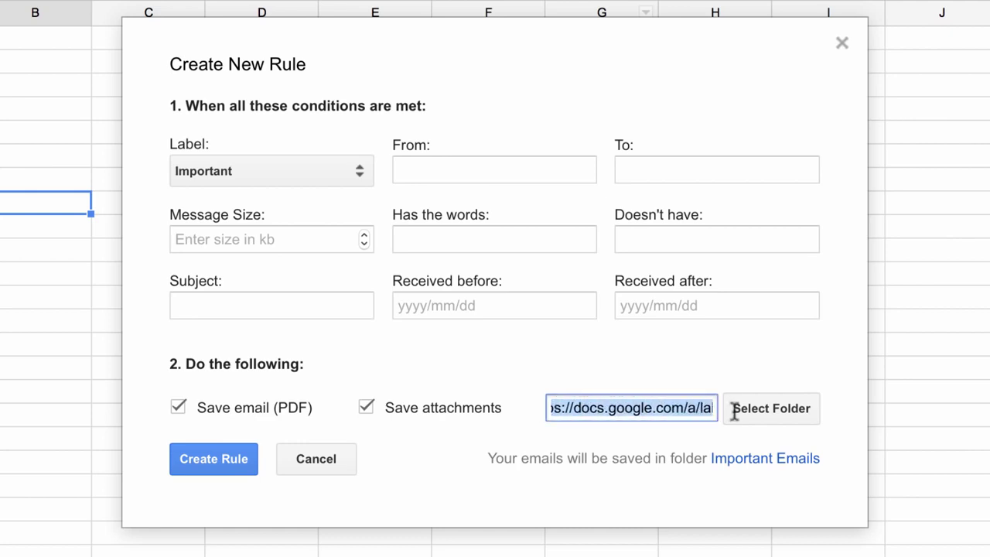
{"action": "mouse_move", "coordinate": [734, 412]}
{"action": "left_mouse_down"}
{"action": "mouse_move", "coordinate": [755, 409]}
{"action": "mouse_move", "coordinate": [731, 413]}
{"action": "left_mouse_up"}
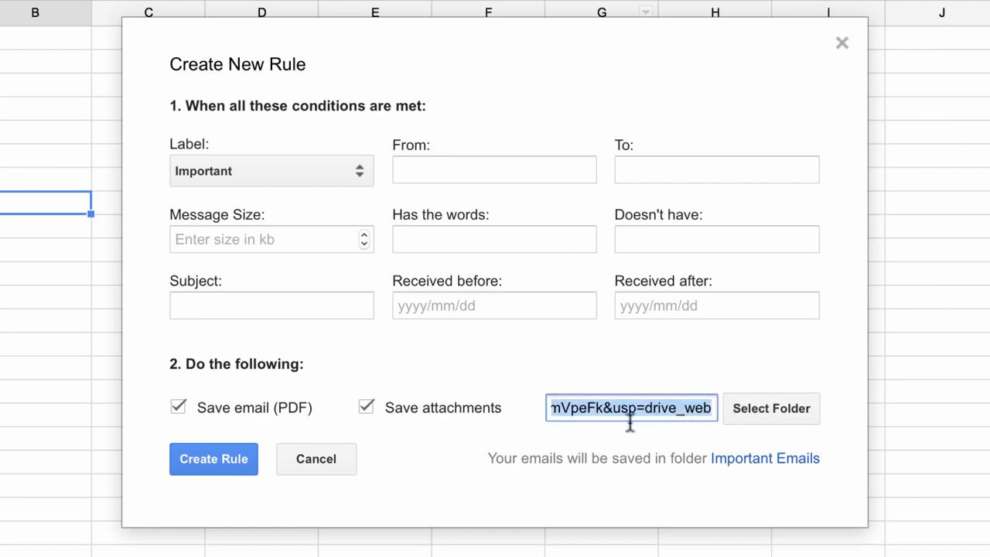
{"action": "left_click", "coordinate": [587, 442]}
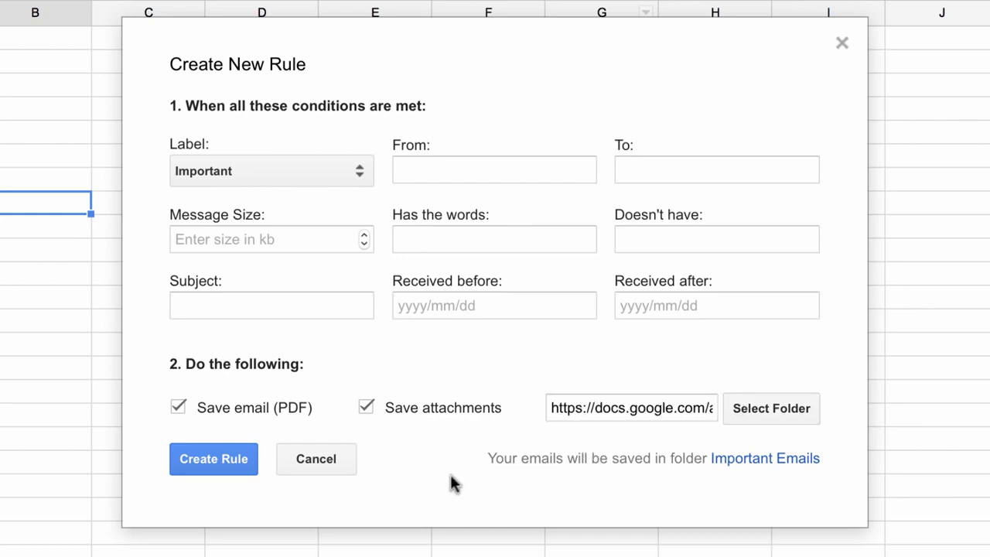
- Create the rule for Important emails, and start another new rule in the Save Emails and Attachments add-on
{"action": "left_click", "coordinate": [238, 468]}
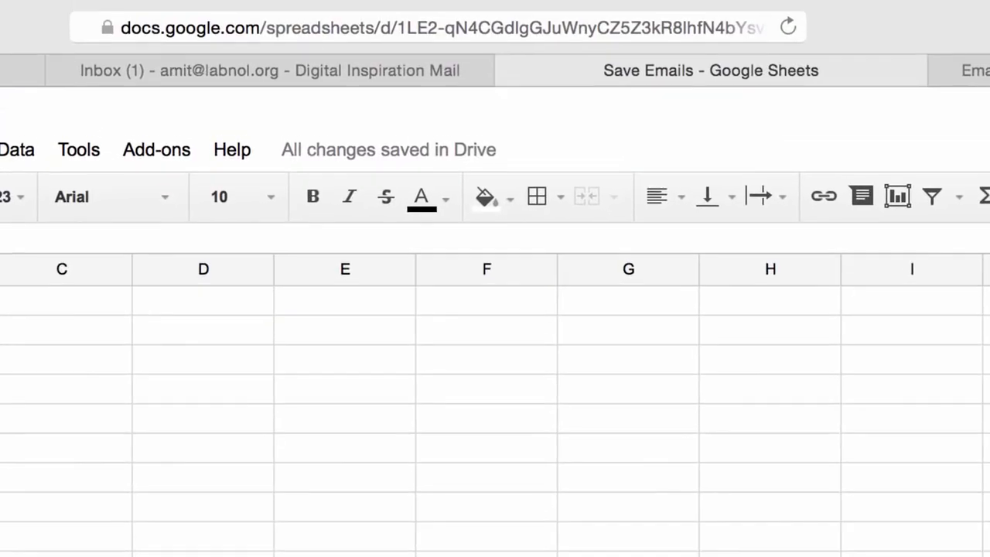
{"action": "left_click", "coordinate": [149, 151]}
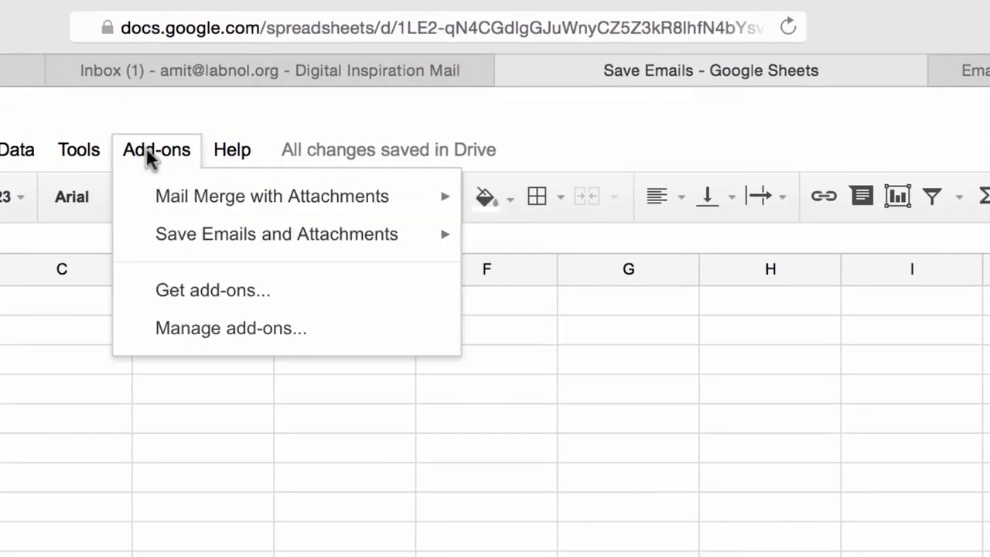
{"action": "mouse_move", "coordinate": [220, 246]}
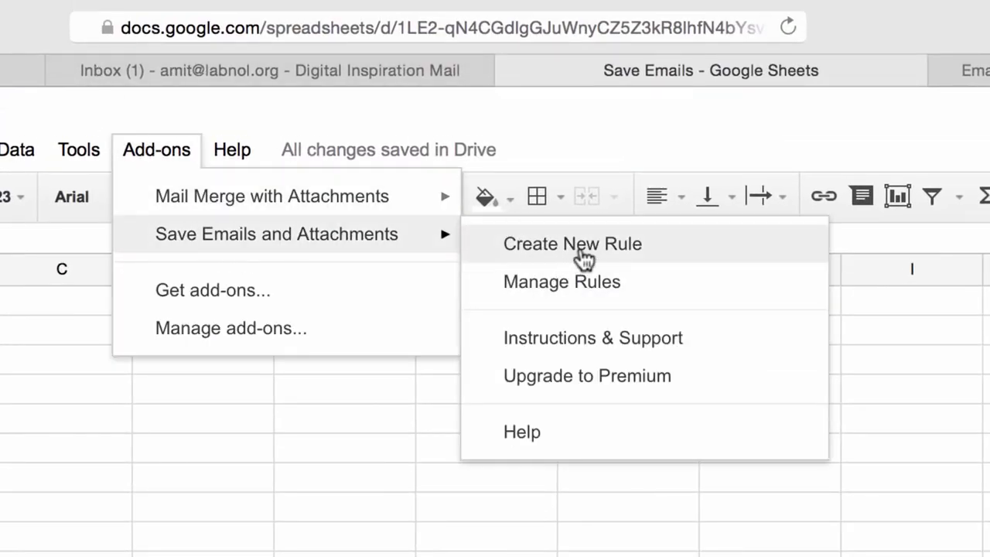
{"action": "left_click", "coordinate": [583, 254]}
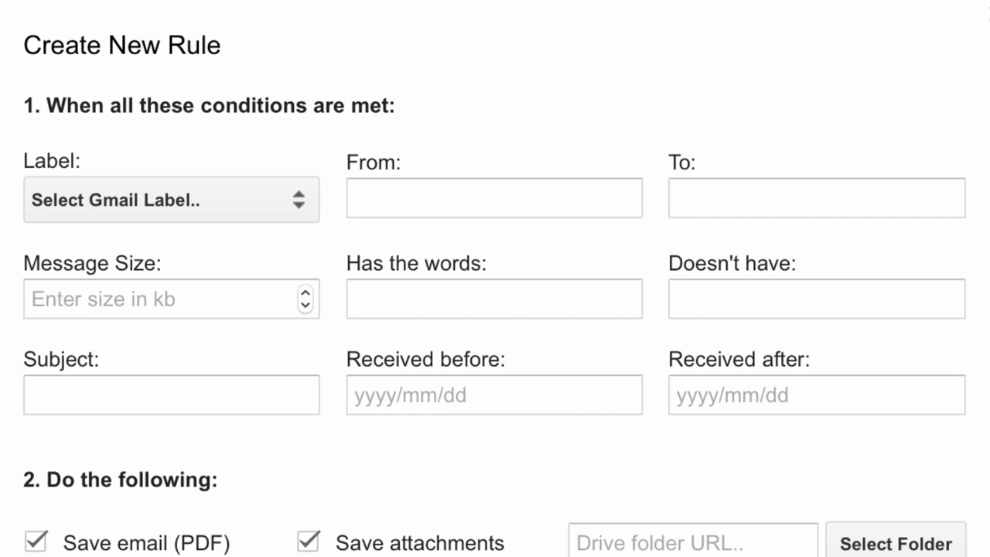
- Set the new rule's sender condition to itunes.com and its subject condition to receipt
{"action": "left_click", "coordinate": [573, 199]}
{"action": "type", "text": "i"}
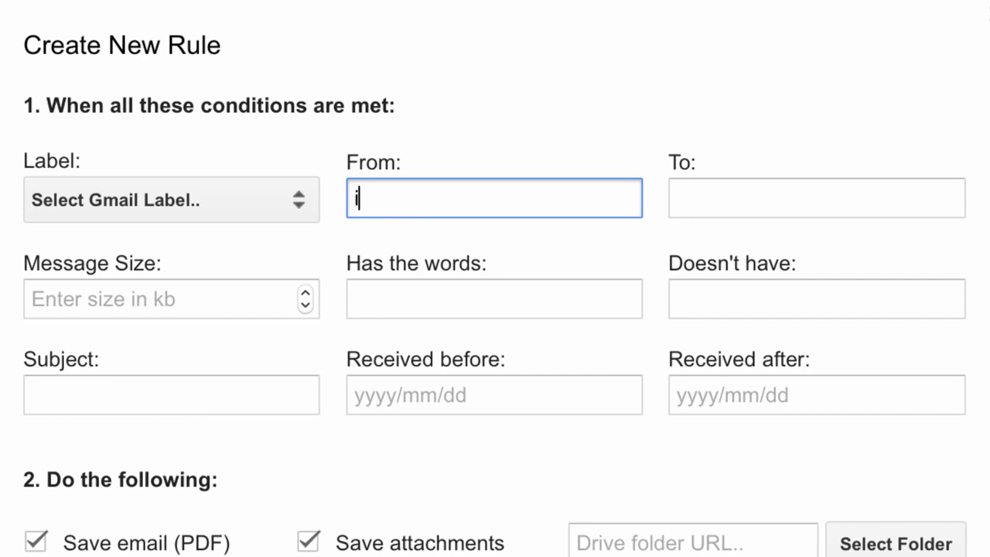
{"action": "type", "text": "tunes.com"}
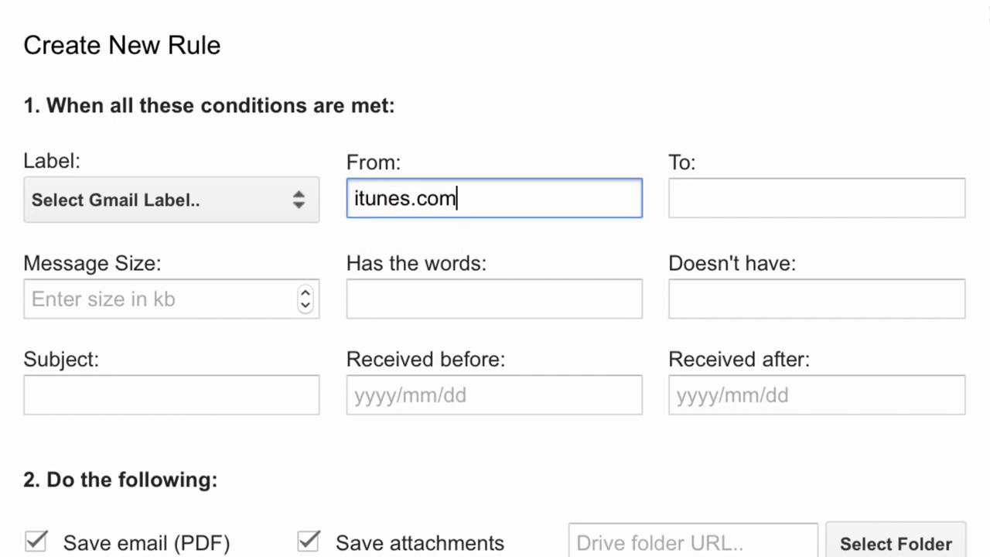
{"action": "scroll", "coordinate": [913, 126], "scroll_direction": "down", "scroll_amount": 2}
{"action": "left_click", "coordinate": [172, 286]}
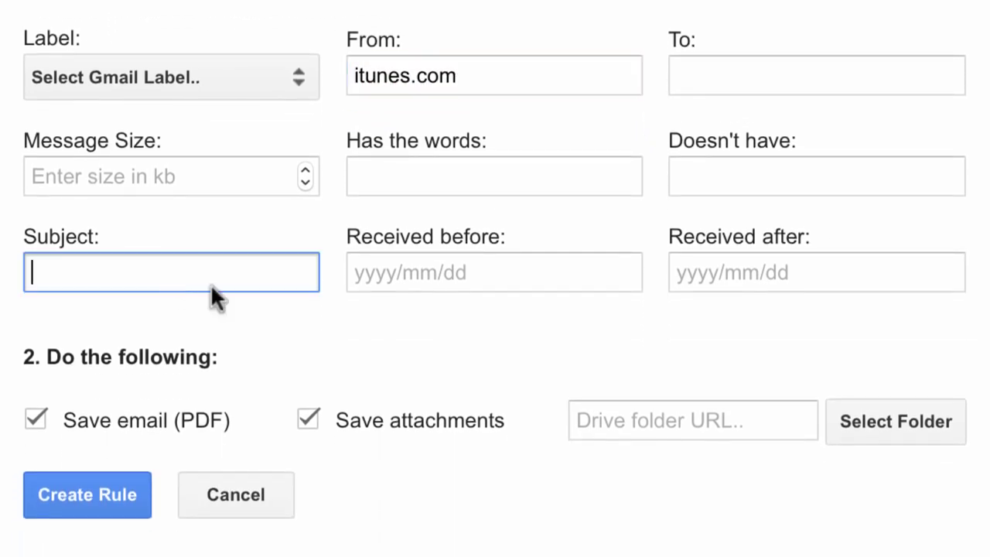
{"action": "type", "text": "receipt"}
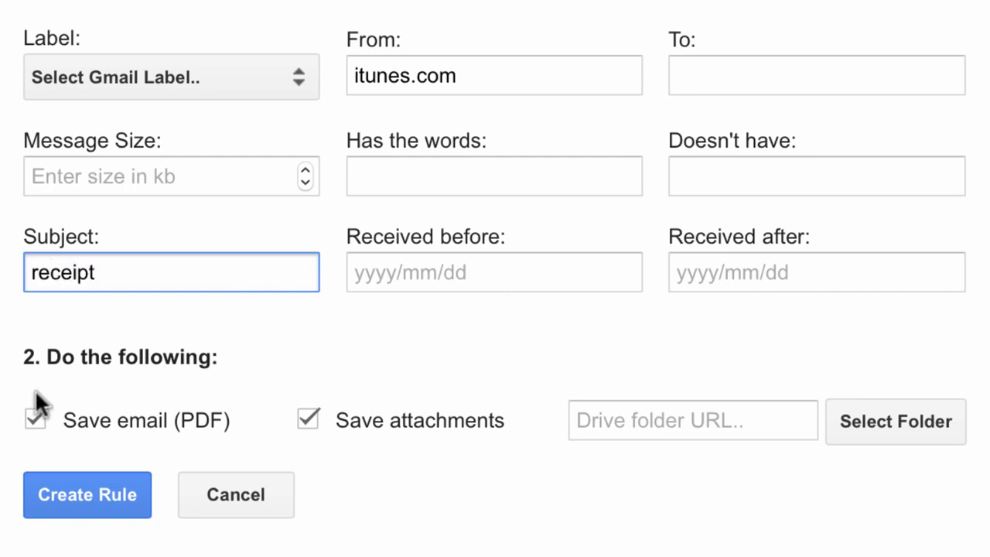
- Set the rule to save emails without attachments in the Apple Receipts Drive folder, and create it
{"action": "left_click", "coordinate": [302, 411]}
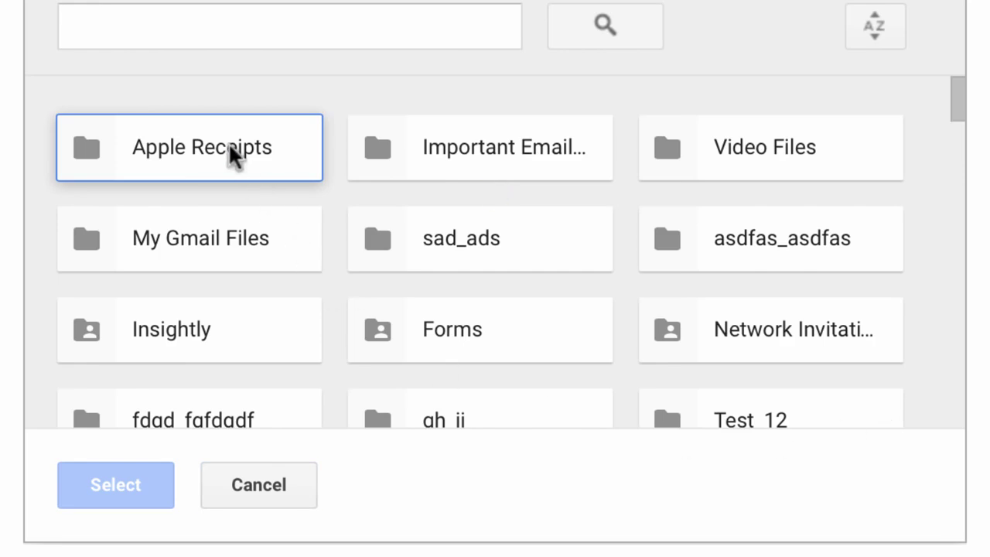
{"action": "left_click", "coordinate": [232, 143]}
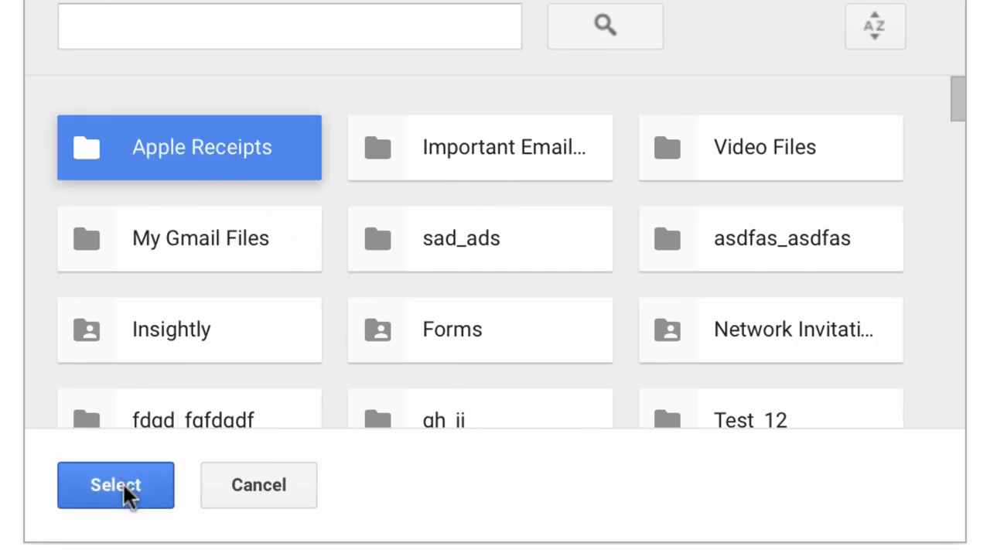
{"action": "left_click", "coordinate": [122, 481]}
{"action": "left_click", "coordinate": [120, 498]}
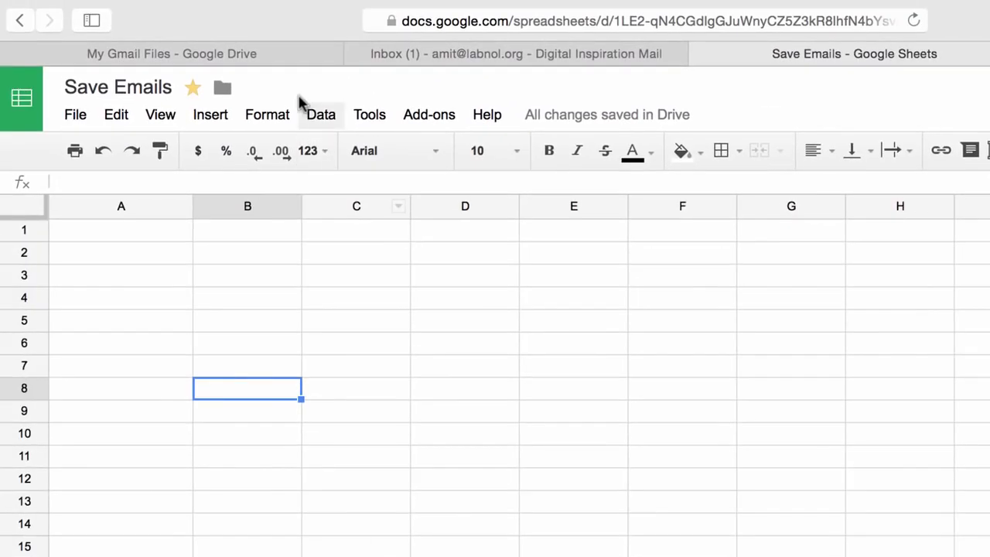
- Open the Apple Receipts folder inside My Gmail Files in Google Drive and check the saved receipt PDFs
{"action": "left_click", "coordinate": [275, 59]}
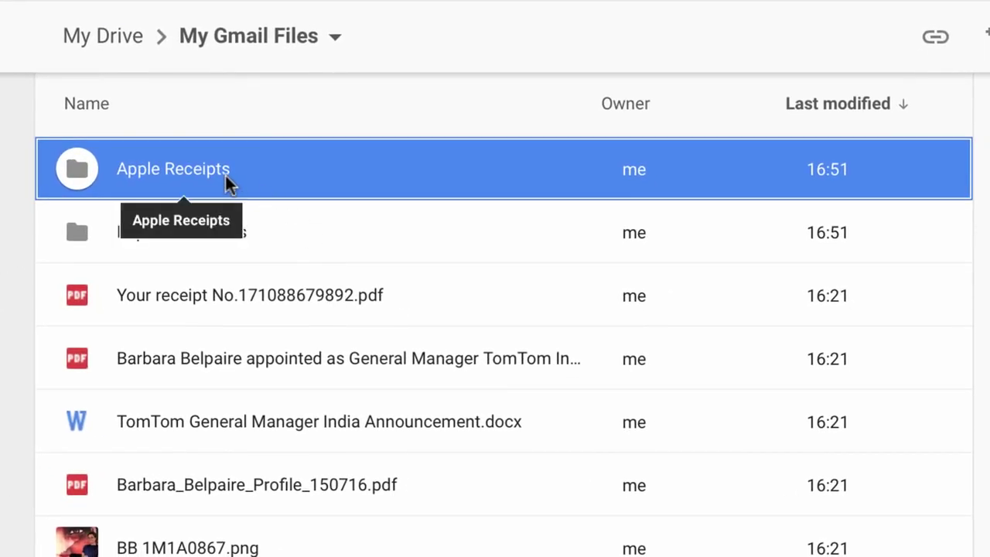
{"action": "double_click", "coordinate": [225, 173]}
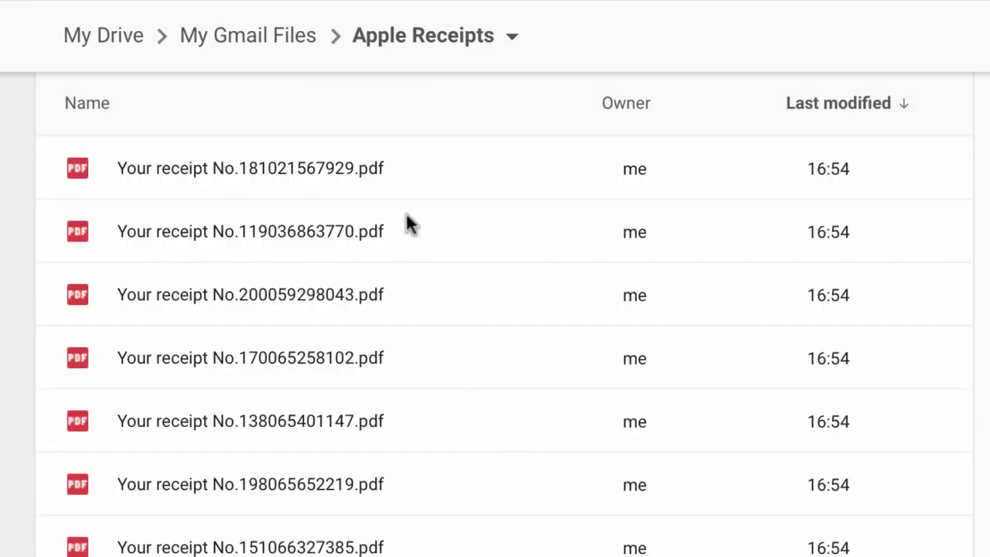
{"action": "left_click", "coordinate": [407, 158]}
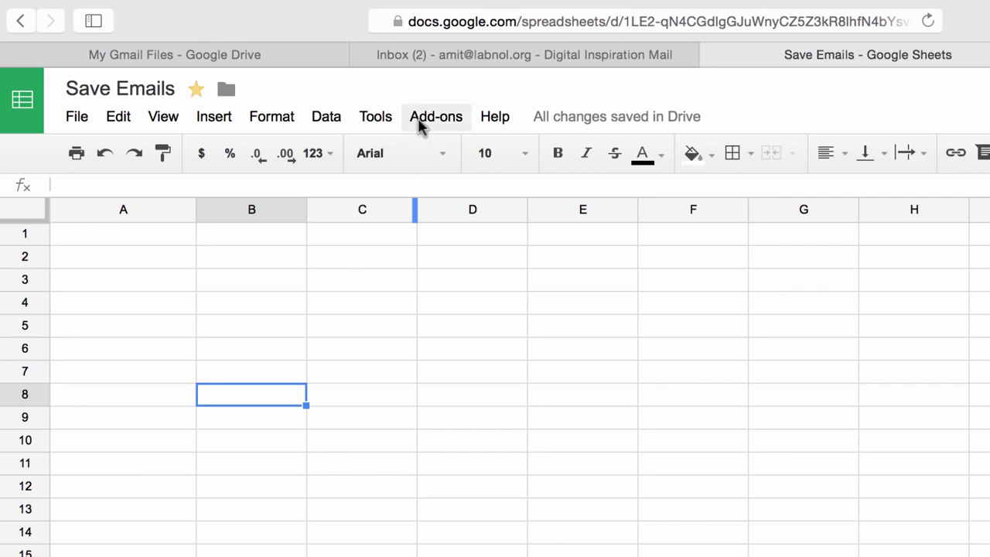
- Manually run the add-on's label:Important rule that saves to the Important Emails folder
{"action": "left_click", "coordinate": [419, 123]}
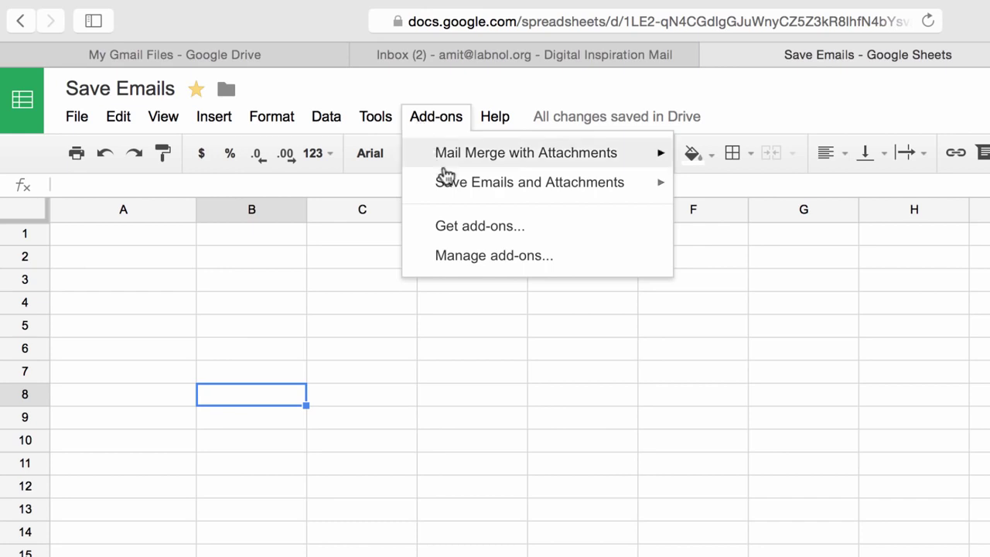
{"action": "mouse_move", "coordinate": [468, 190]}
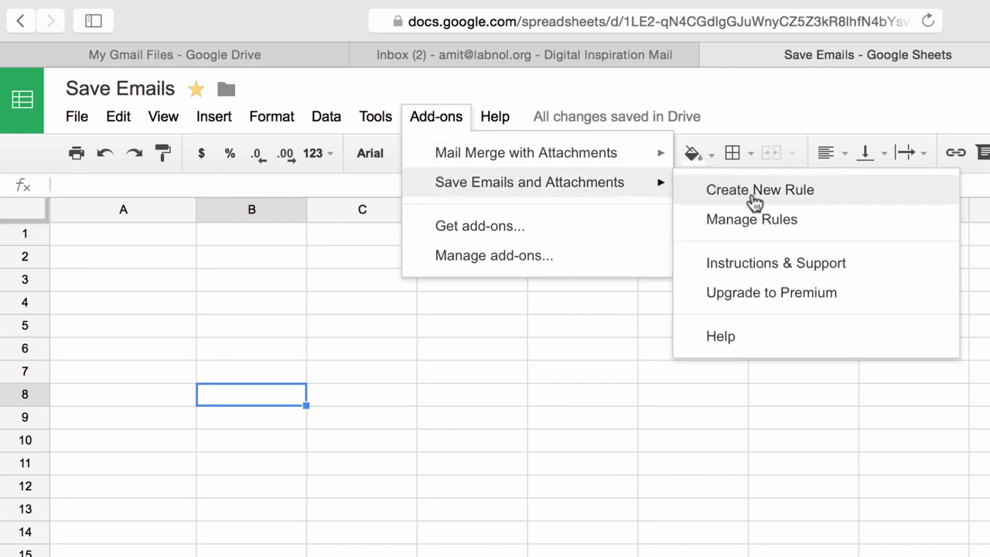
{"action": "left_click", "coordinate": [763, 220]}
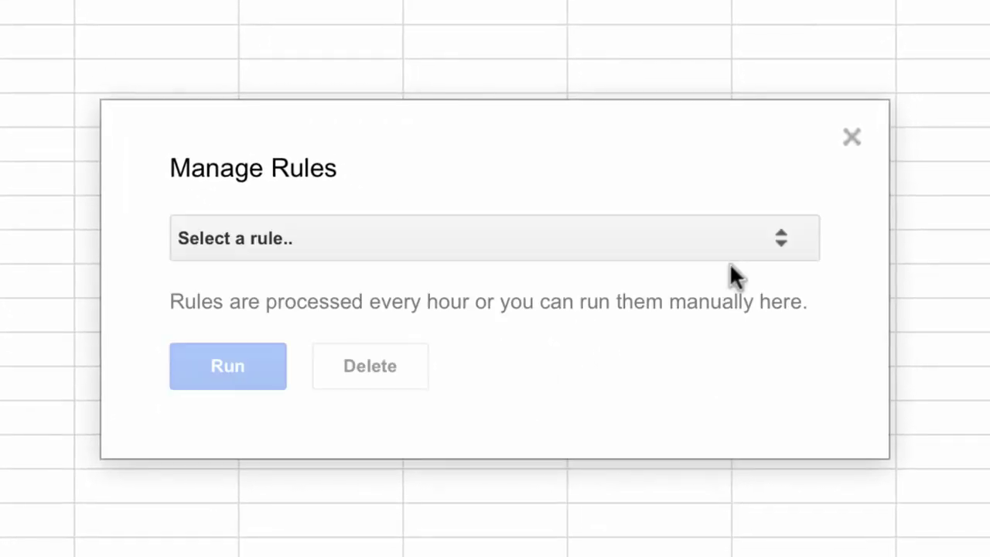
{"action": "left_click", "coordinate": [762, 222]}
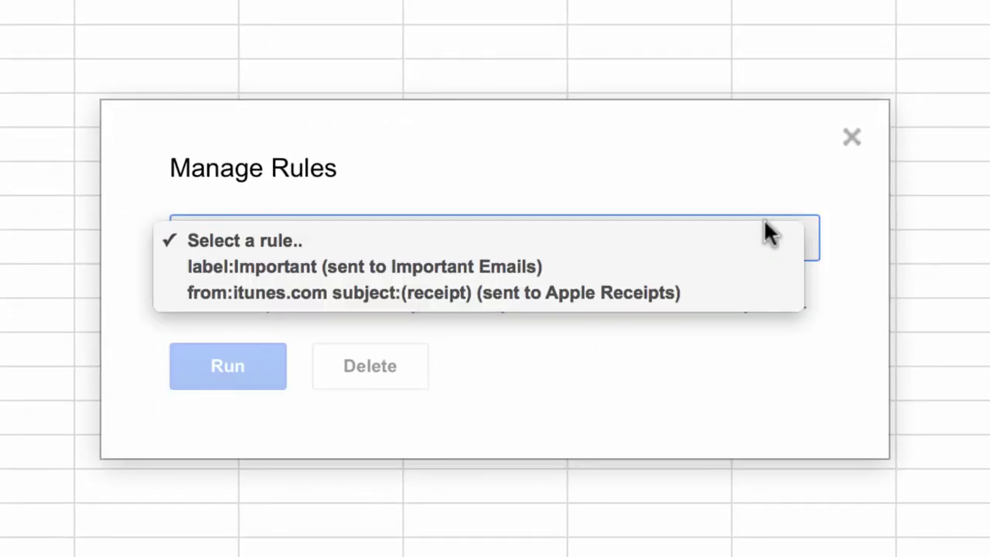
{"action": "left_click", "coordinate": [759, 269]}
{"action": "left_click", "coordinate": [266, 379]}
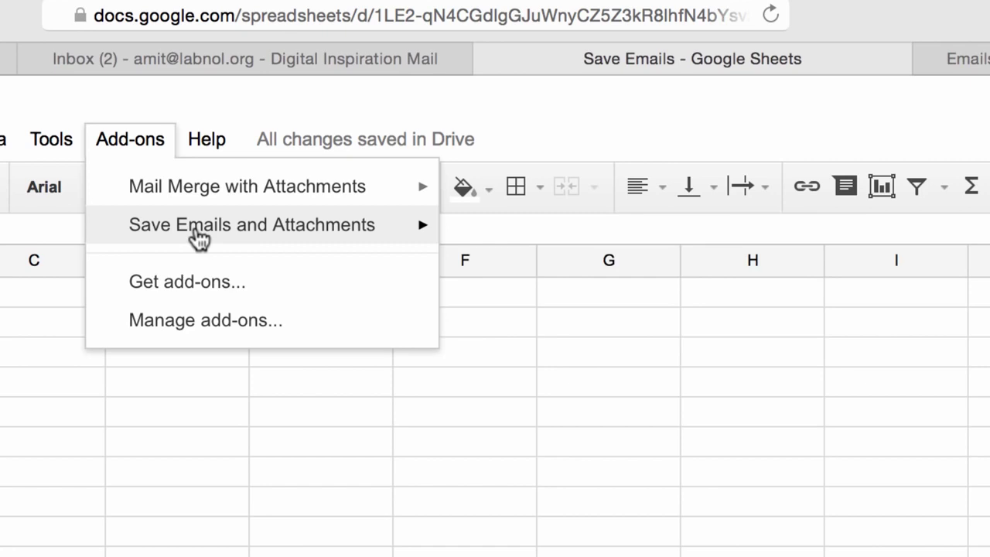
- Delete the label:Important rule from the add-on's saved rules
{"action": "mouse_move", "coordinate": [199, 237]}
{"action": "left_click", "coordinate": [590, 268]}
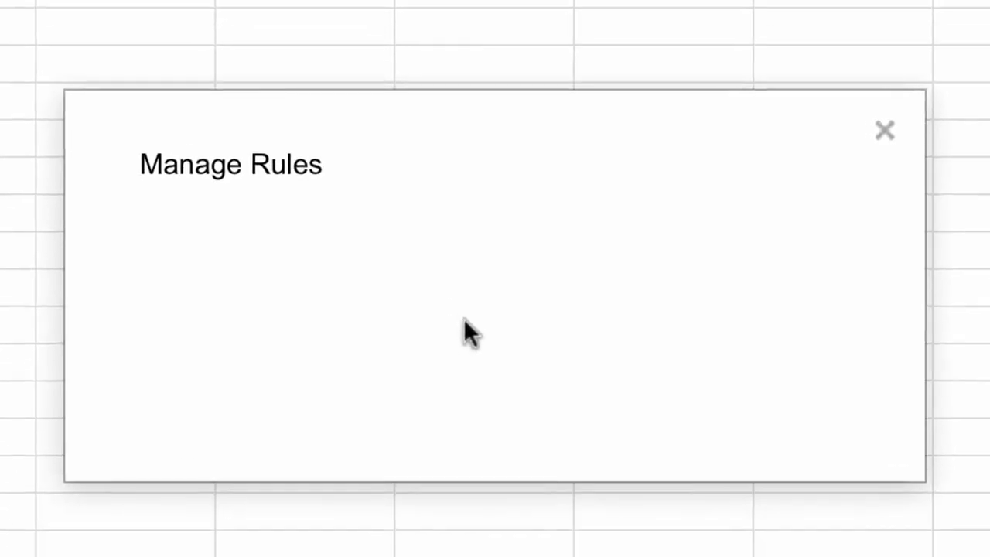
{"action": "left_click", "coordinate": [547, 239]}
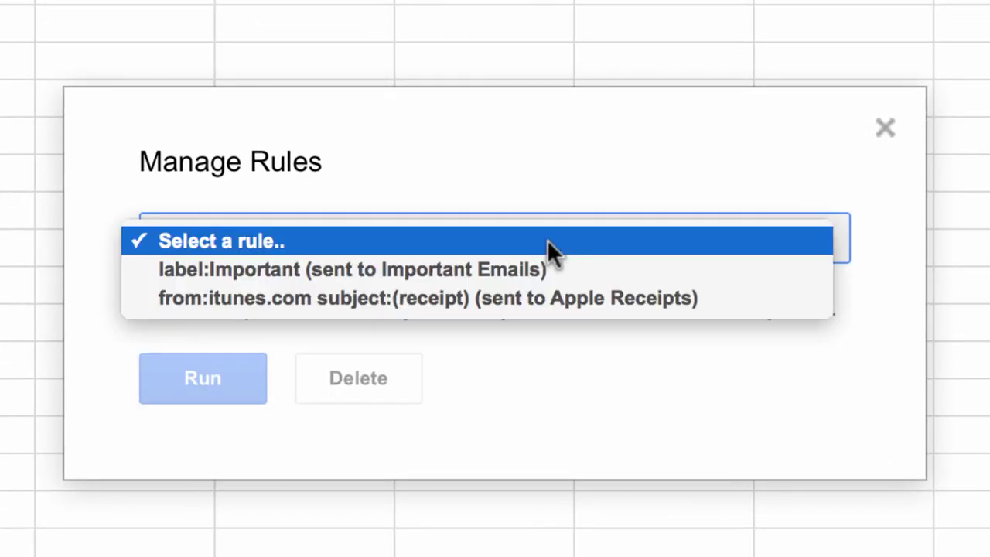
{"action": "left_click", "coordinate": [561, 267]}
{"action": "left_click", "coordinate": [401, 379]}
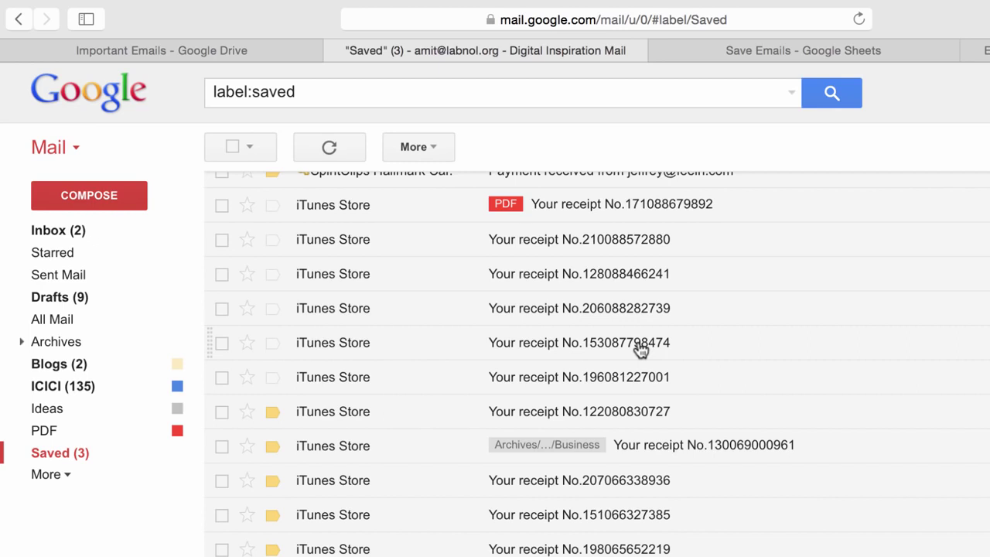
- Switch from Gmail to the Save Emails spreadsheet and open the add-on's Upgrade to Premium dialog
{"action": "left_click", "coordinate": [630, 377]}
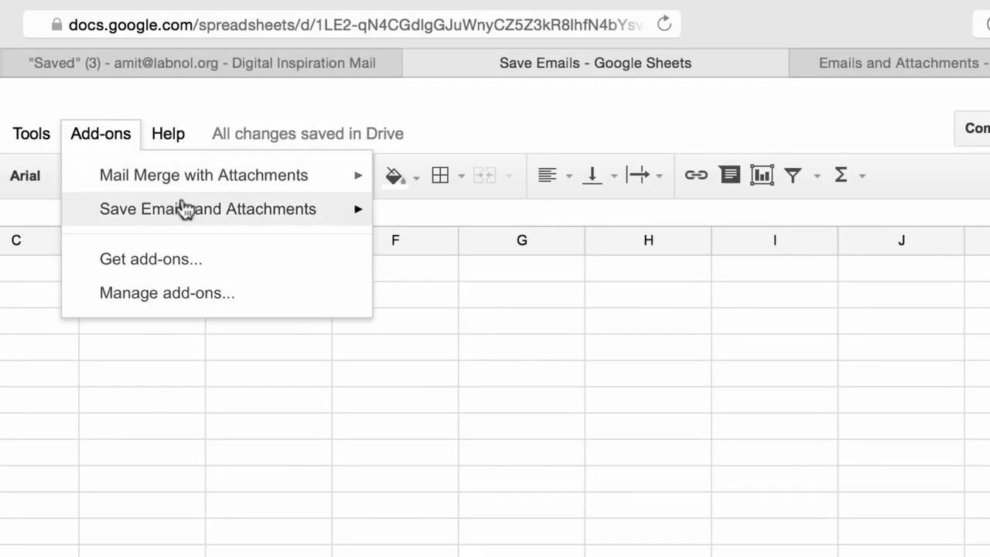
{"action": "mouse_move", "coordinate": [304, 215]}
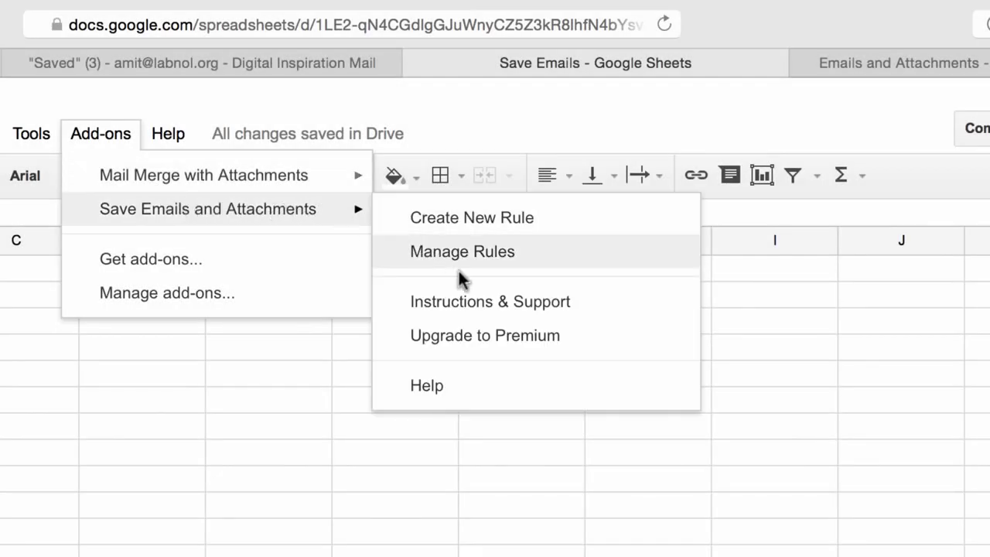
{"action": "left_click", "coordinate": [509, 334]}
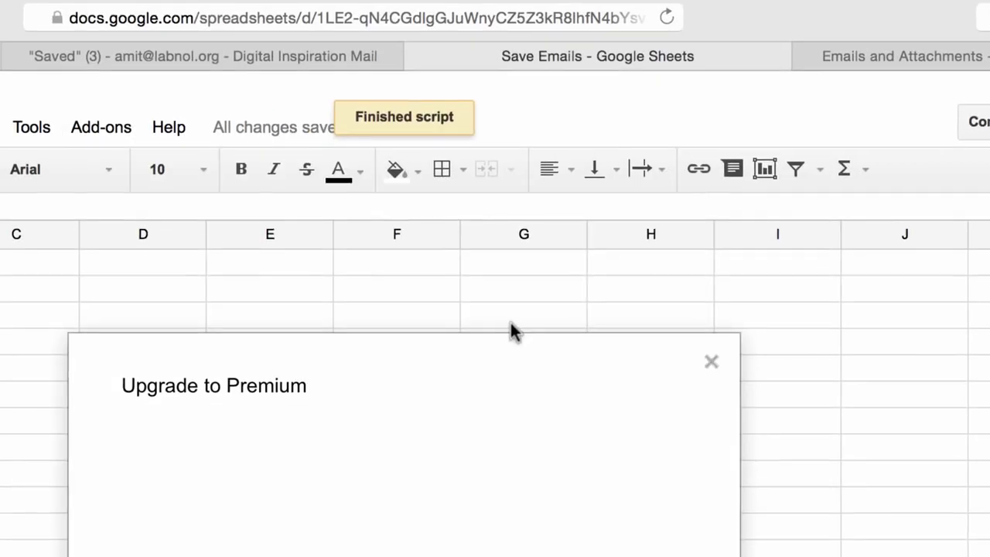